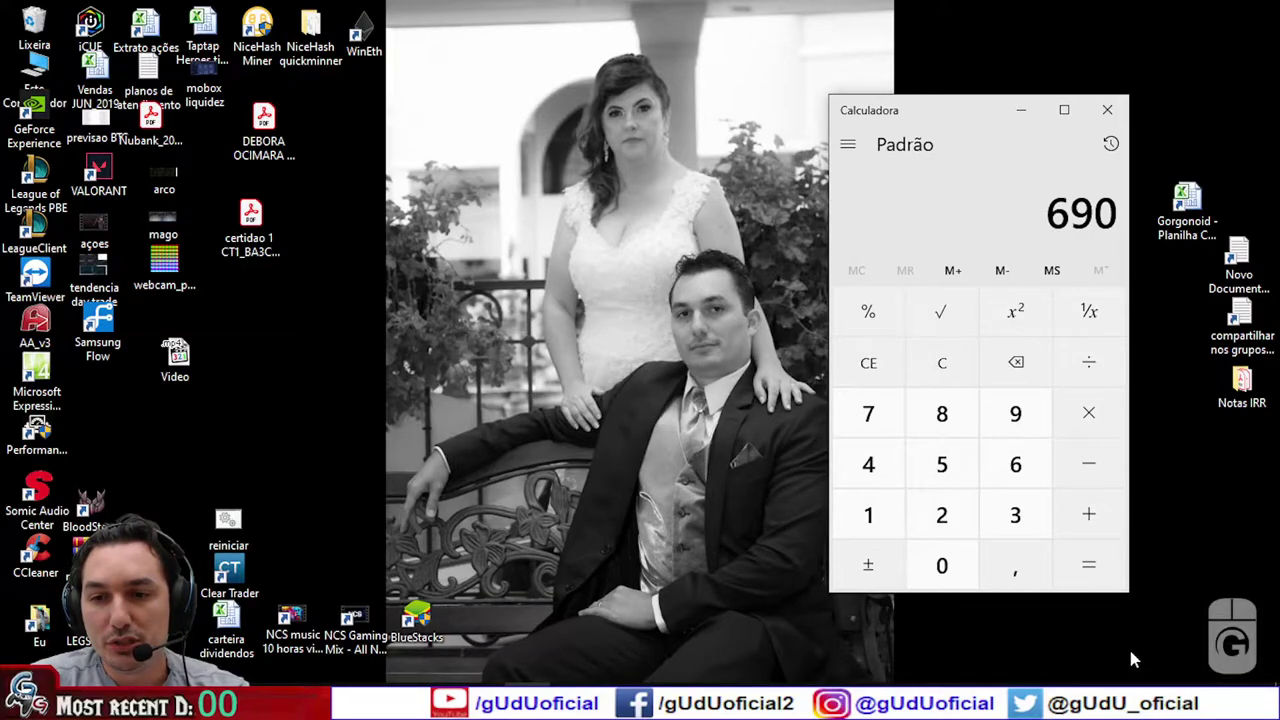
# Step: Switch to Discord in Chrome and join the first PVP voice channel of the HORUS TEAM server
pyautogui.hotkey('alt', 'Tab')
pyautogui.hotkey('ctrl', 'F9')
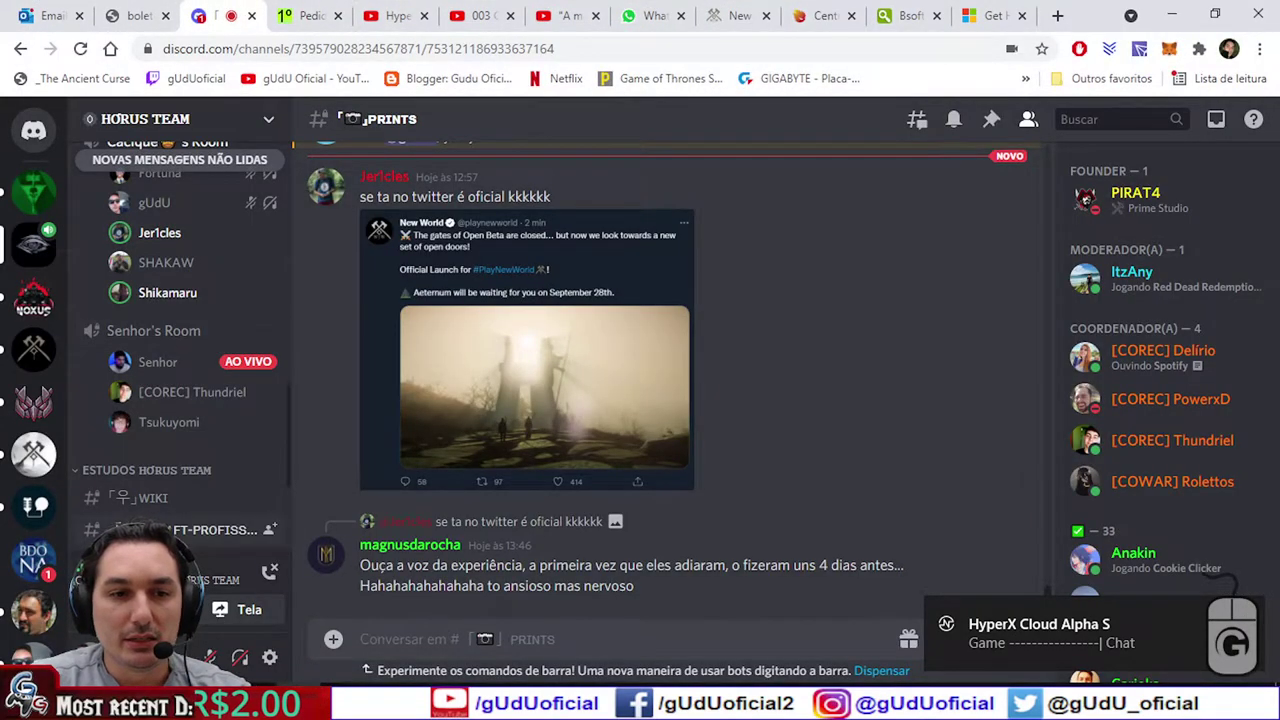
pyautogui.scroll(2, 165, 480)
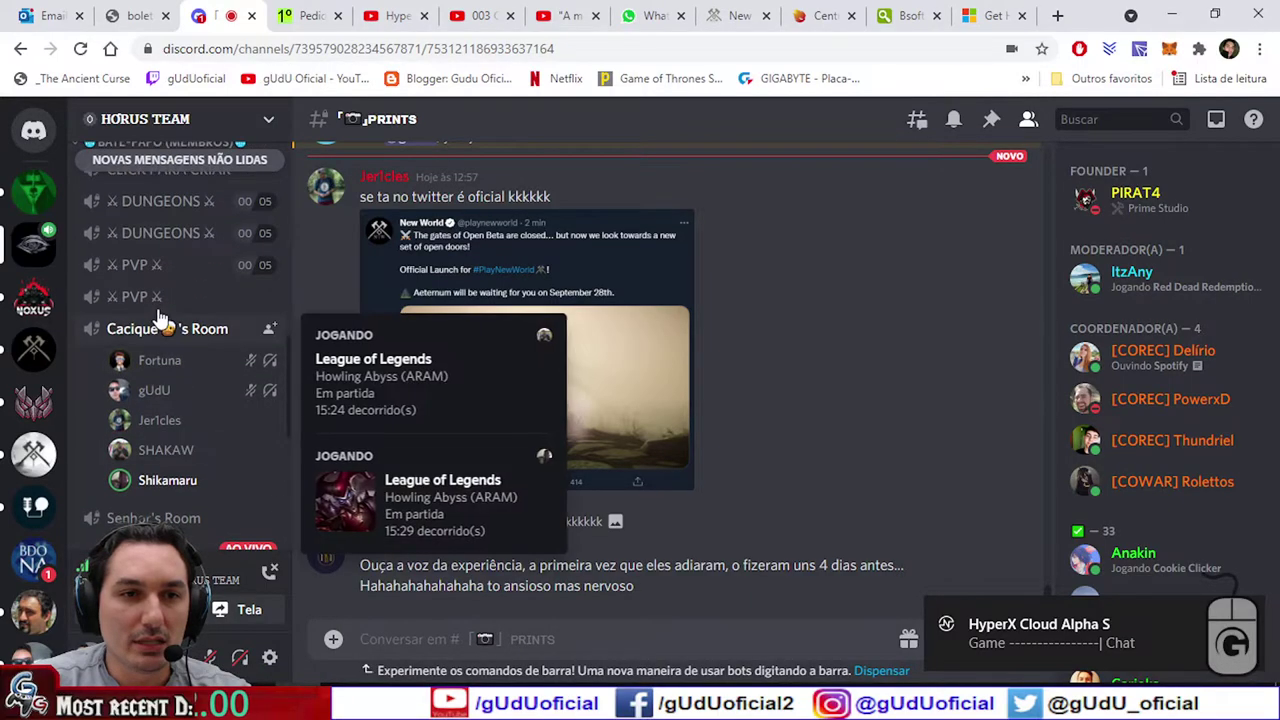
pyautogui.scroll(-5, 166, 337)
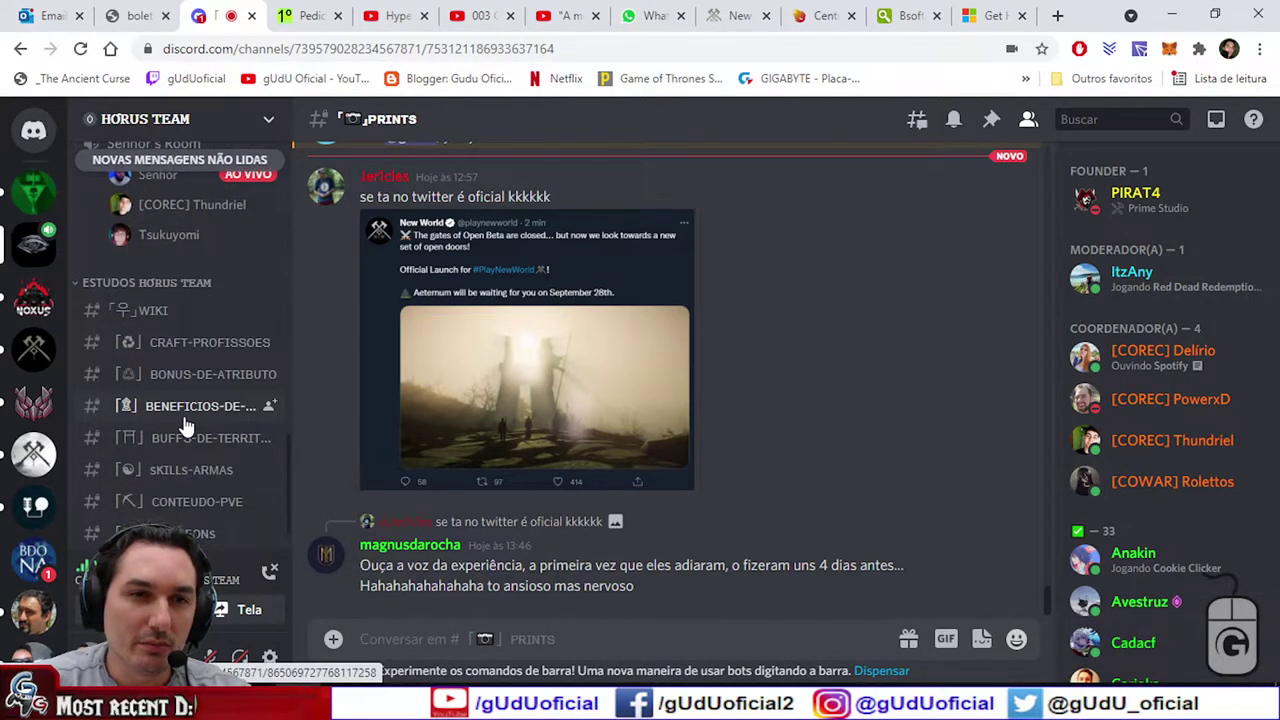
pyautogui.scroll(5, 185, 423)
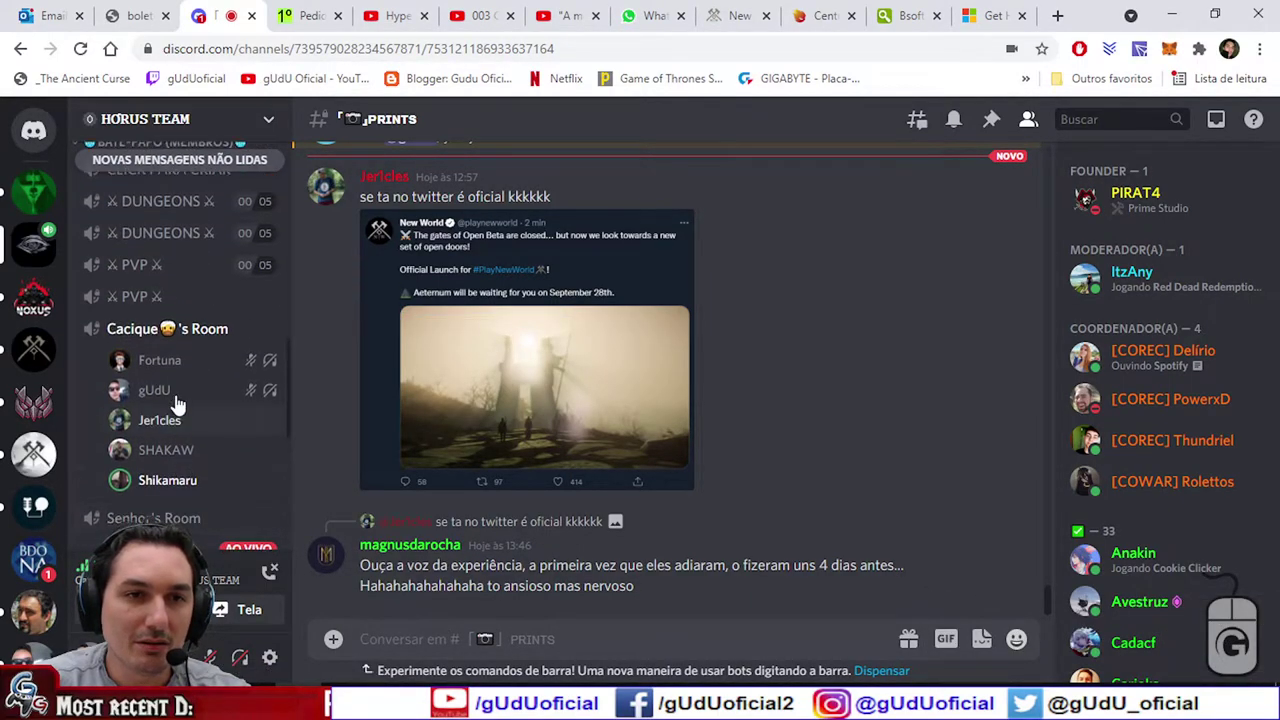
pyautogui.click(149, 265)
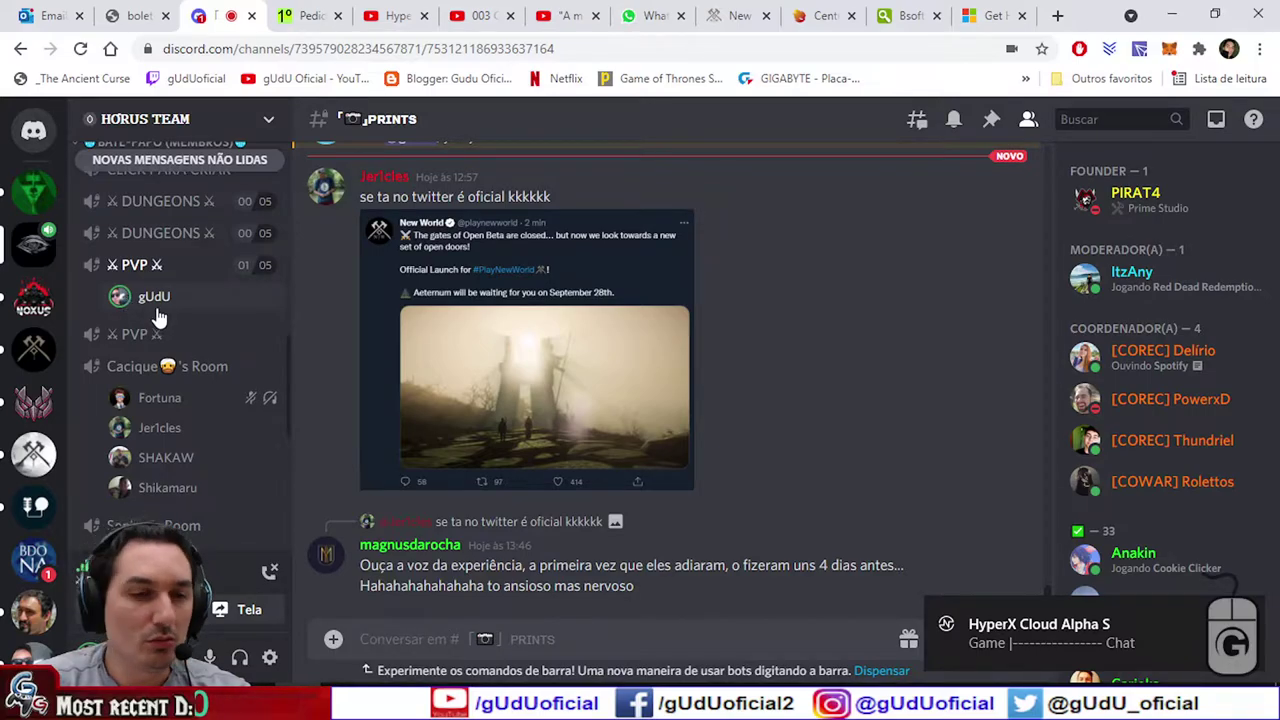
pyautogui.moveTo(159, 398)
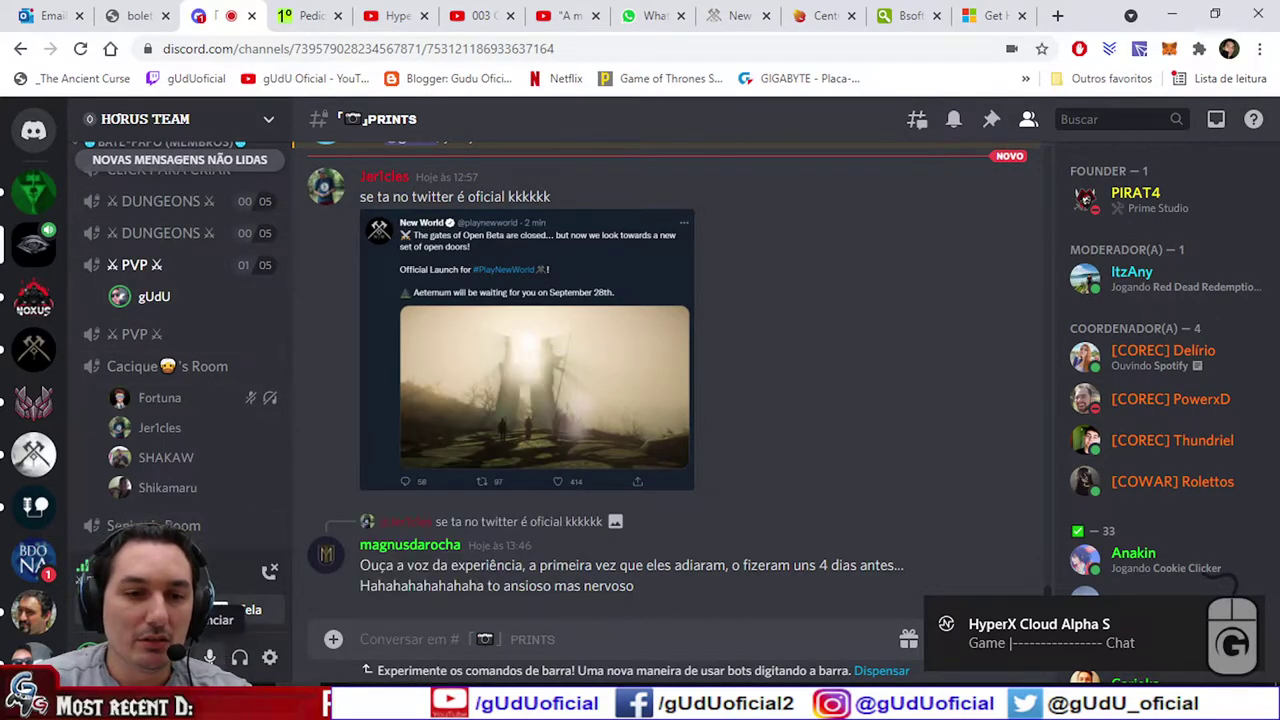
# Step: Open the voice and video settings and set the output device to Comunicações - Headset Earphone (HyperX Cloud Alpha S Chat)
pyautogui.click(269, 657)
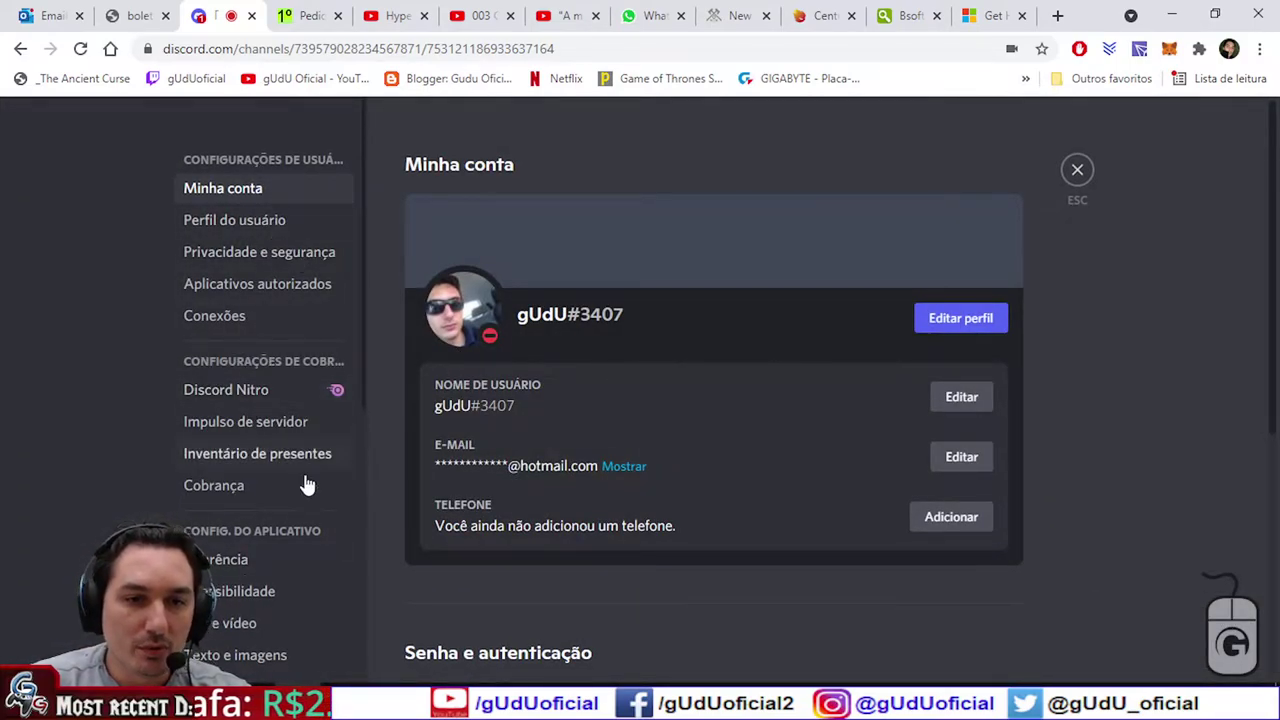
pyautogui.click(225, 622)
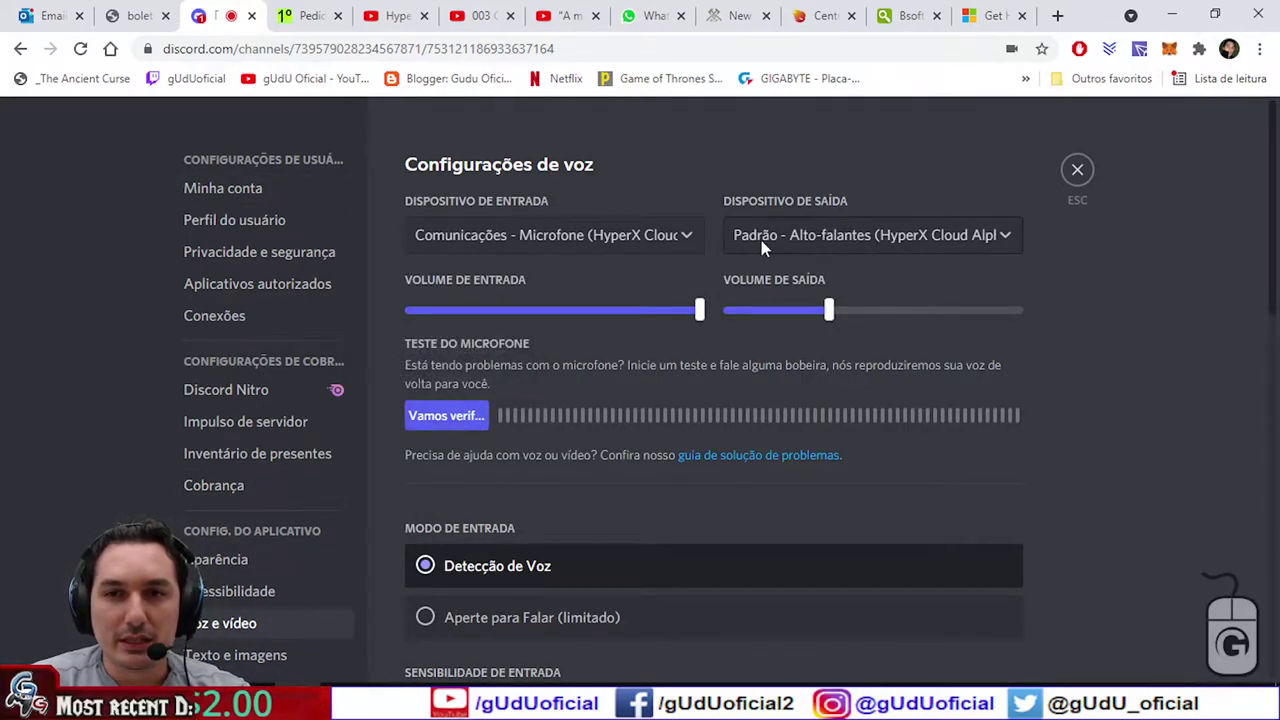
pyautogui.click(981, 233)
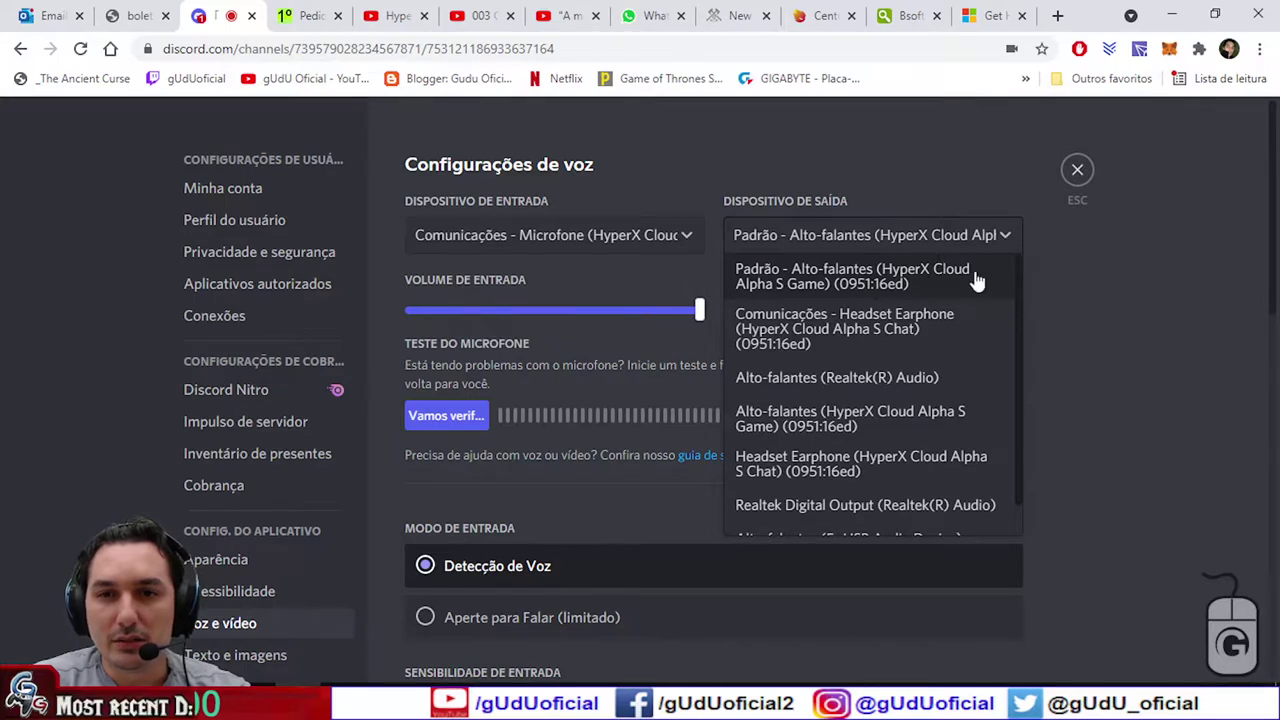
pyautogui.click(947, 336)
# Step: Review the input device options and set the output device to Padrão - Alto-falantes (HyperX Cloud Alpha S Game)
pyautogui.click(689, 238)
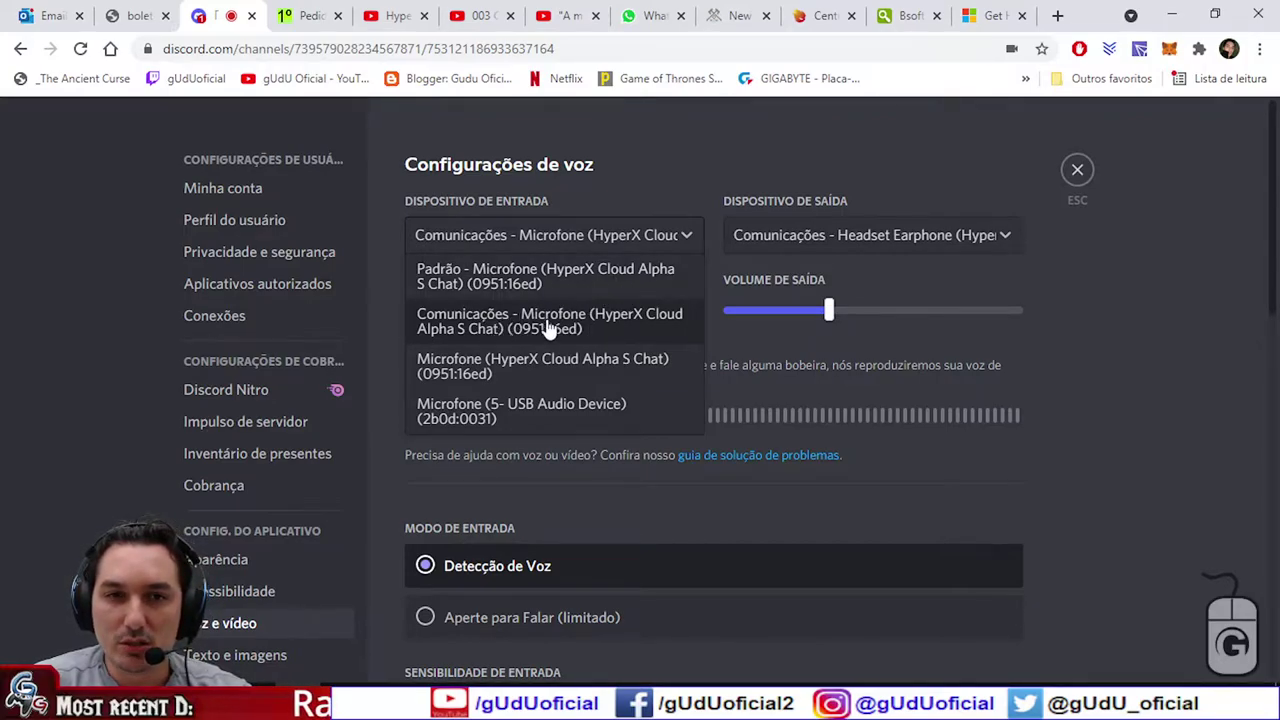
pyautogui.click(855, 233)
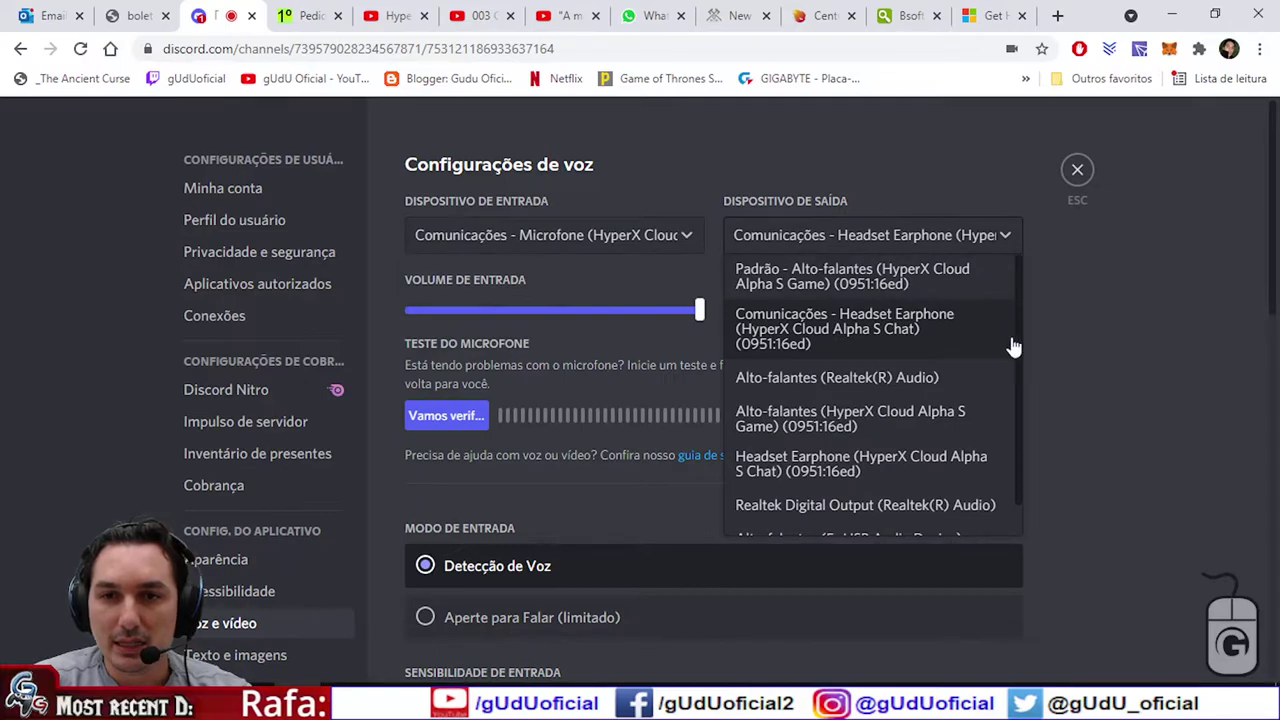
pyautogui.click(928, 284)
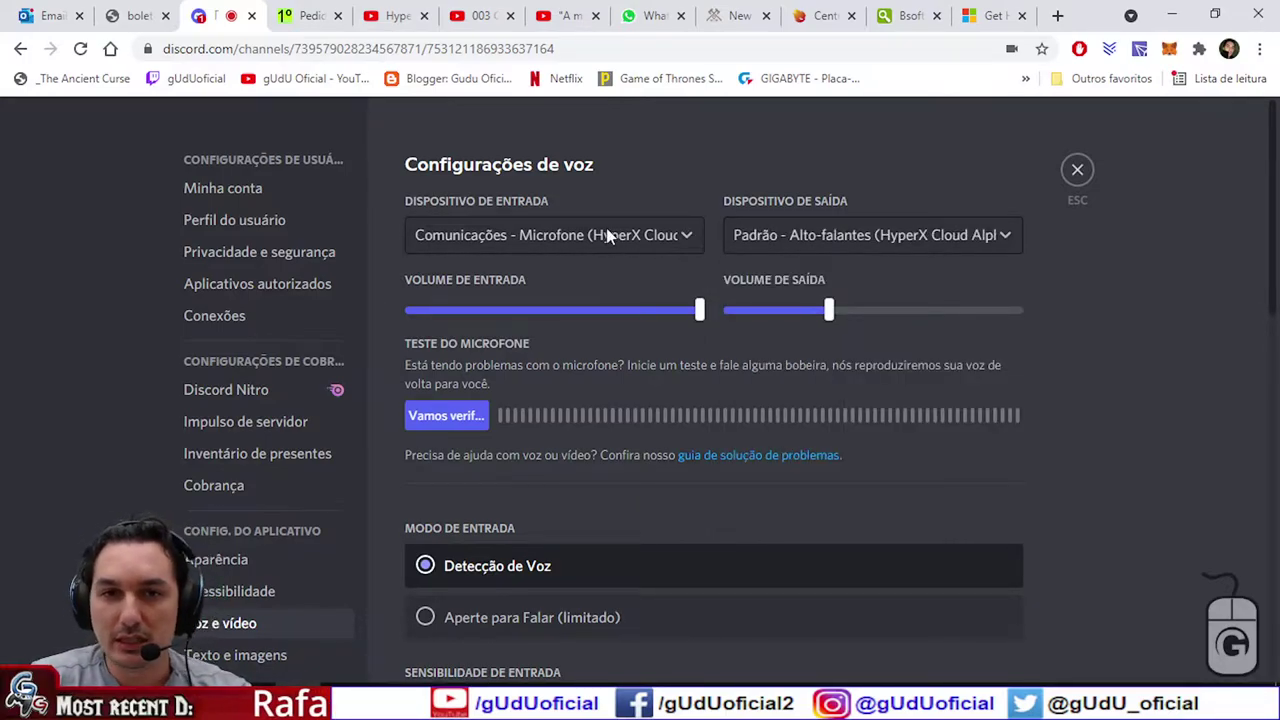
# Step: Start the microphone test and set its output device to Comunicações - Headset Earphone (HyperX Cloud Alpha S Chat)
pyautogui.click(455, 417)
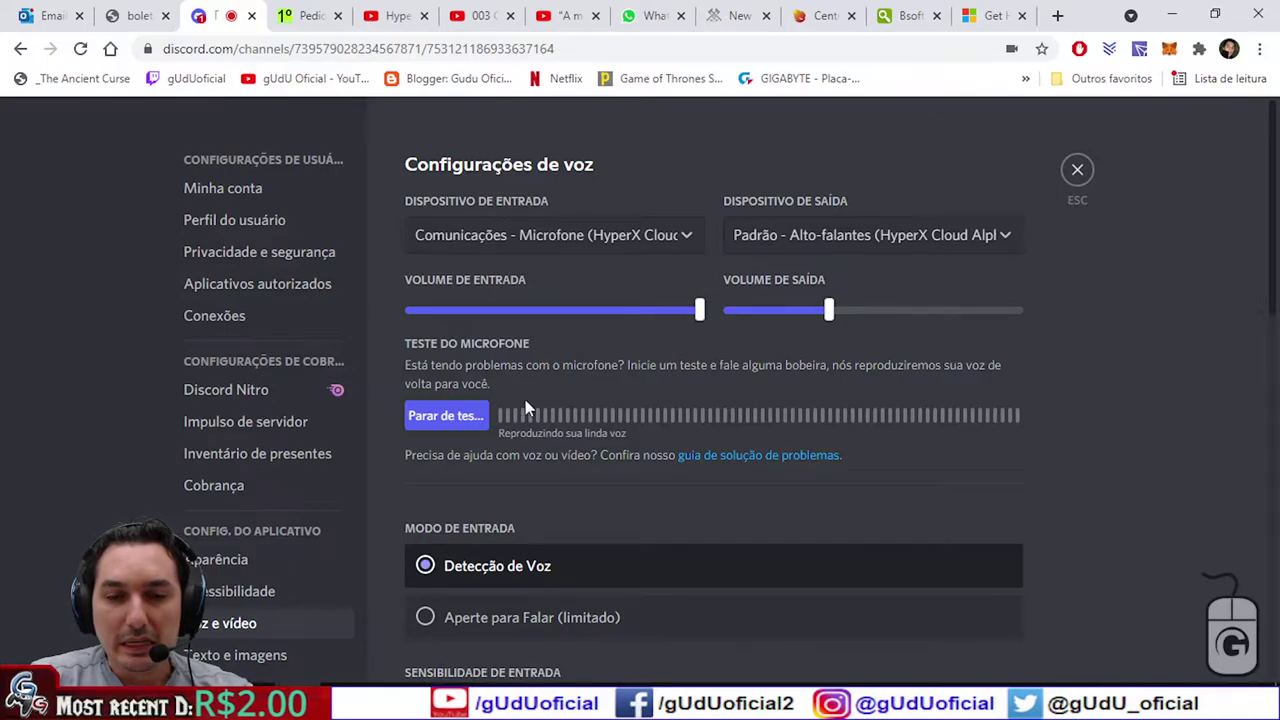
pyautogui.scroll(-1, 628, 431)
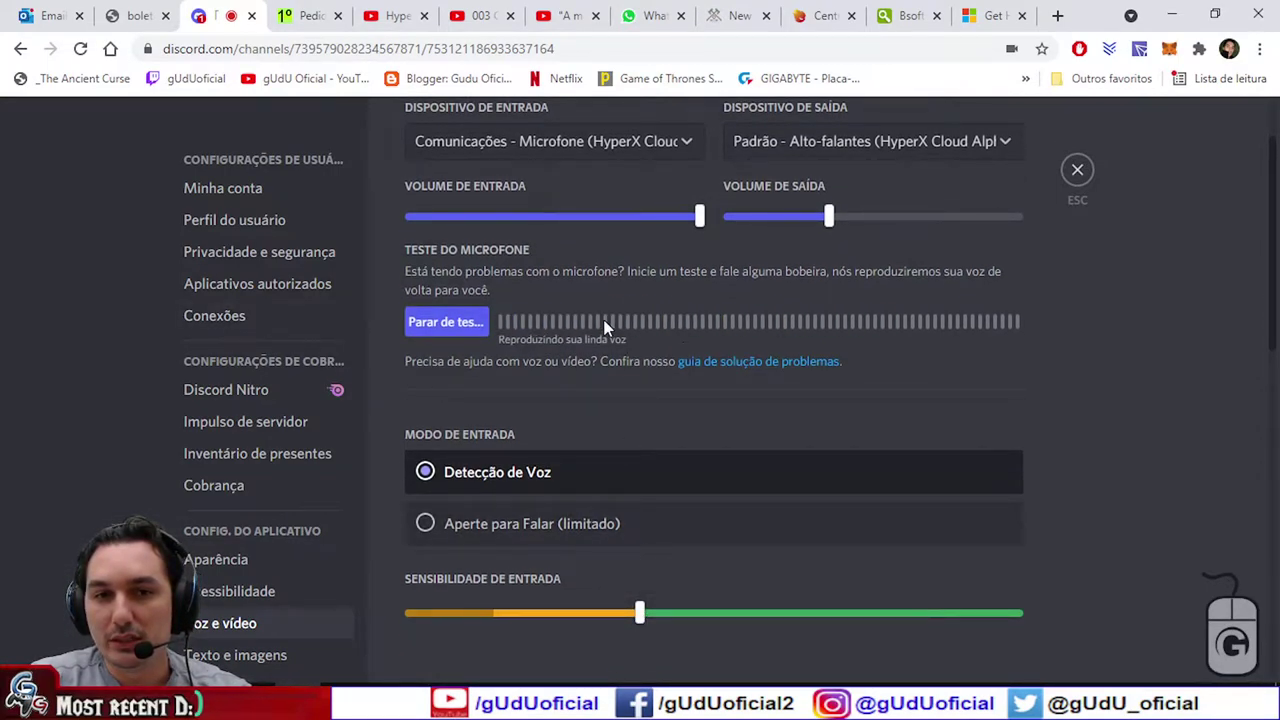
pyautogui.click(920, 158)
pyautogui.click(903, 236)
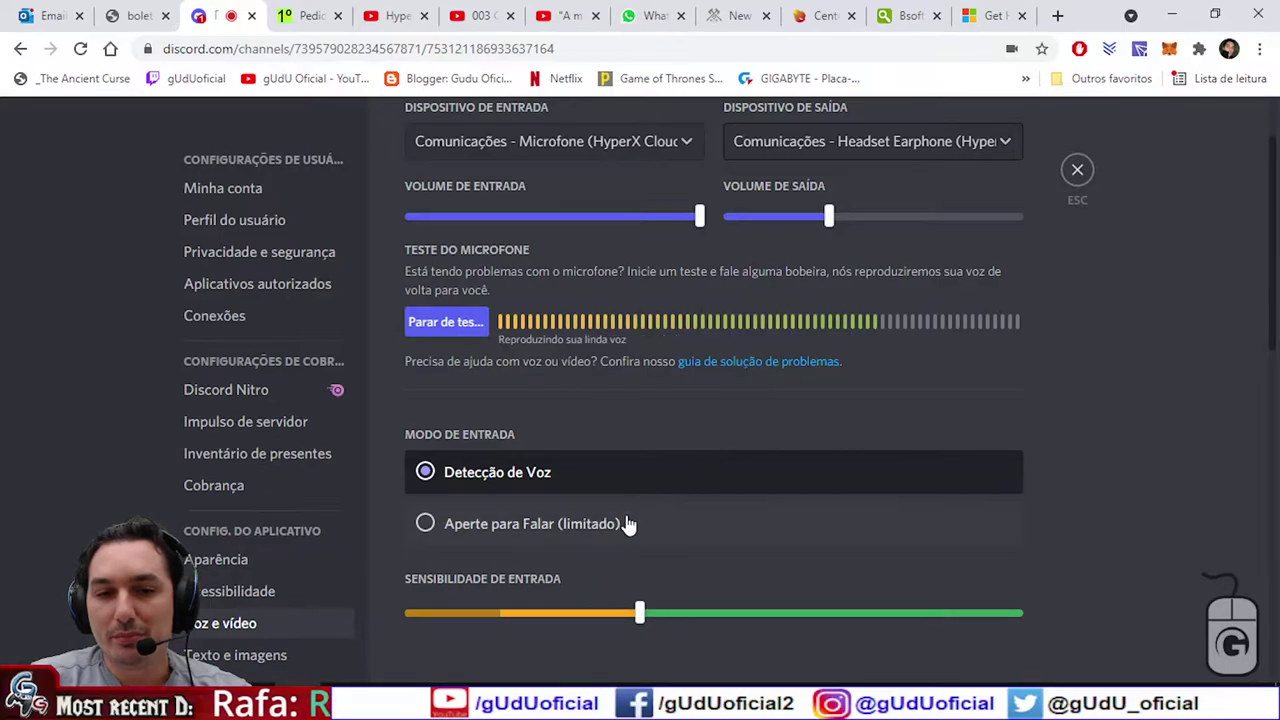
# Step: Check the audio mixer in OBS and review the available output devices in Discord's voice settings
pyautogui.click(1000, 150)
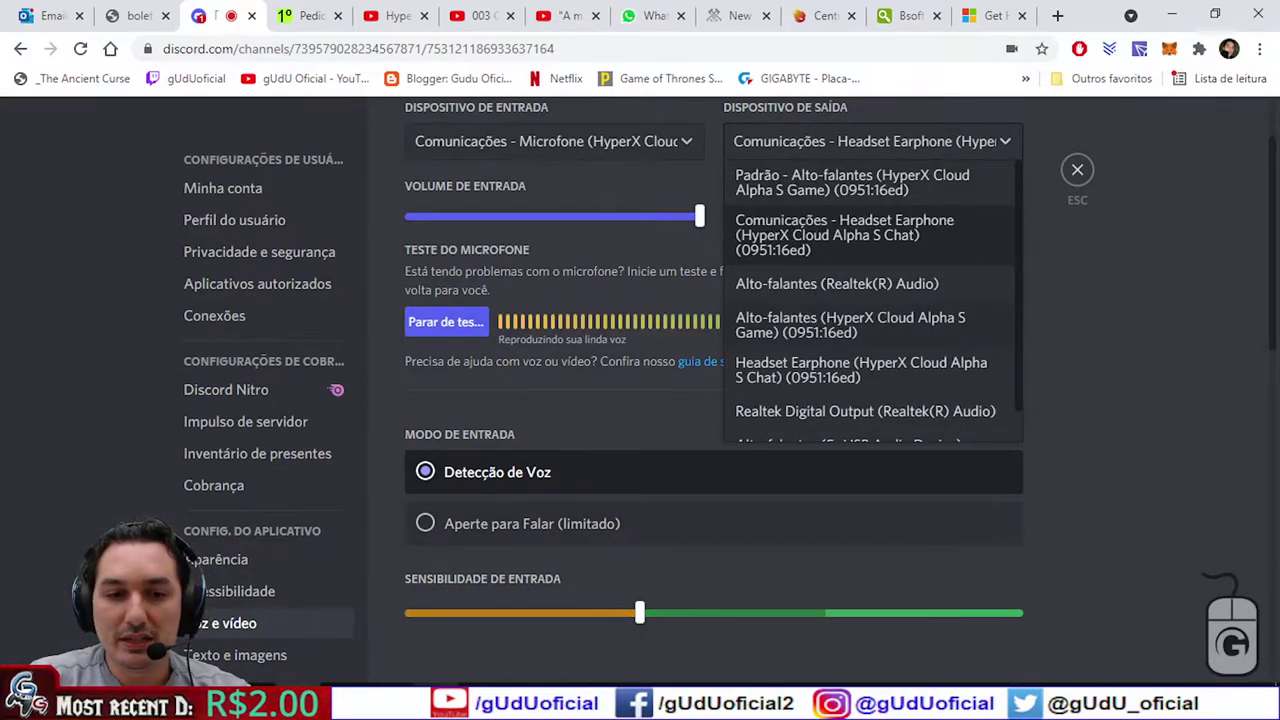
pyautogui.hotkey('alt', 'Tab')
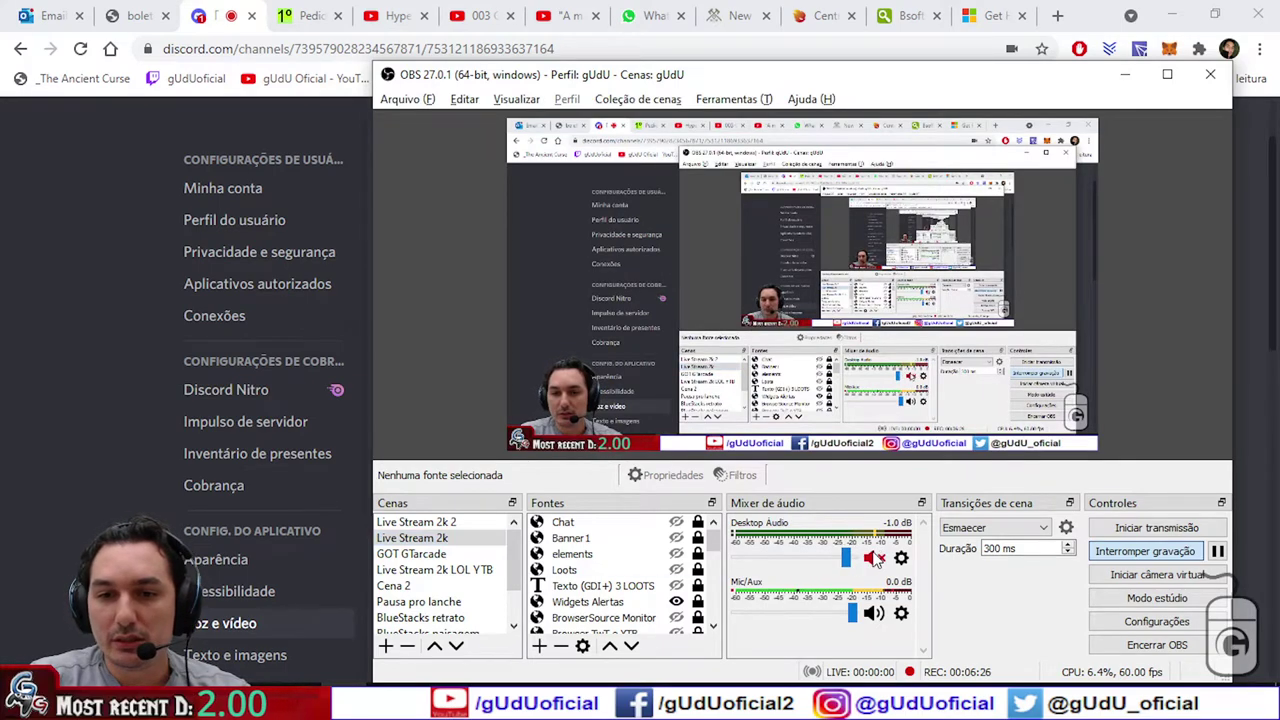
pyautogui.hotkey('alt', 'Tab')
pyautogui.scroll(1, 908, 245)
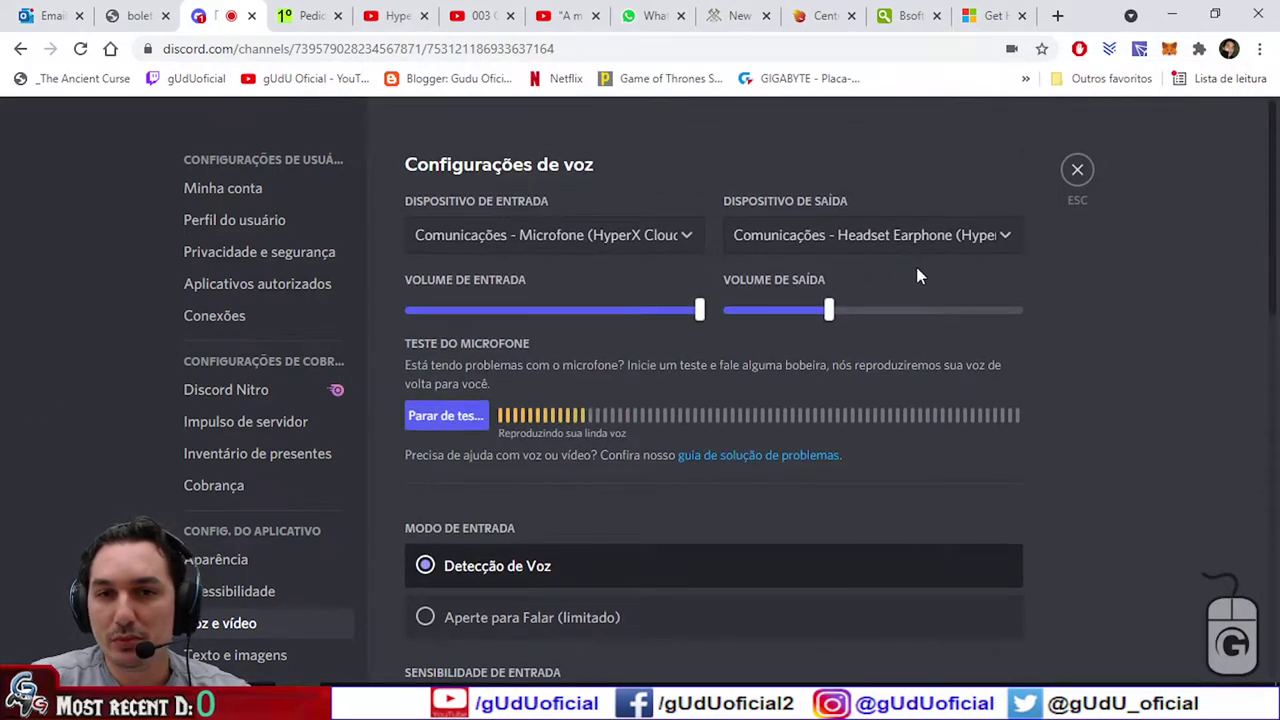
pyautogui.click(883, 231)
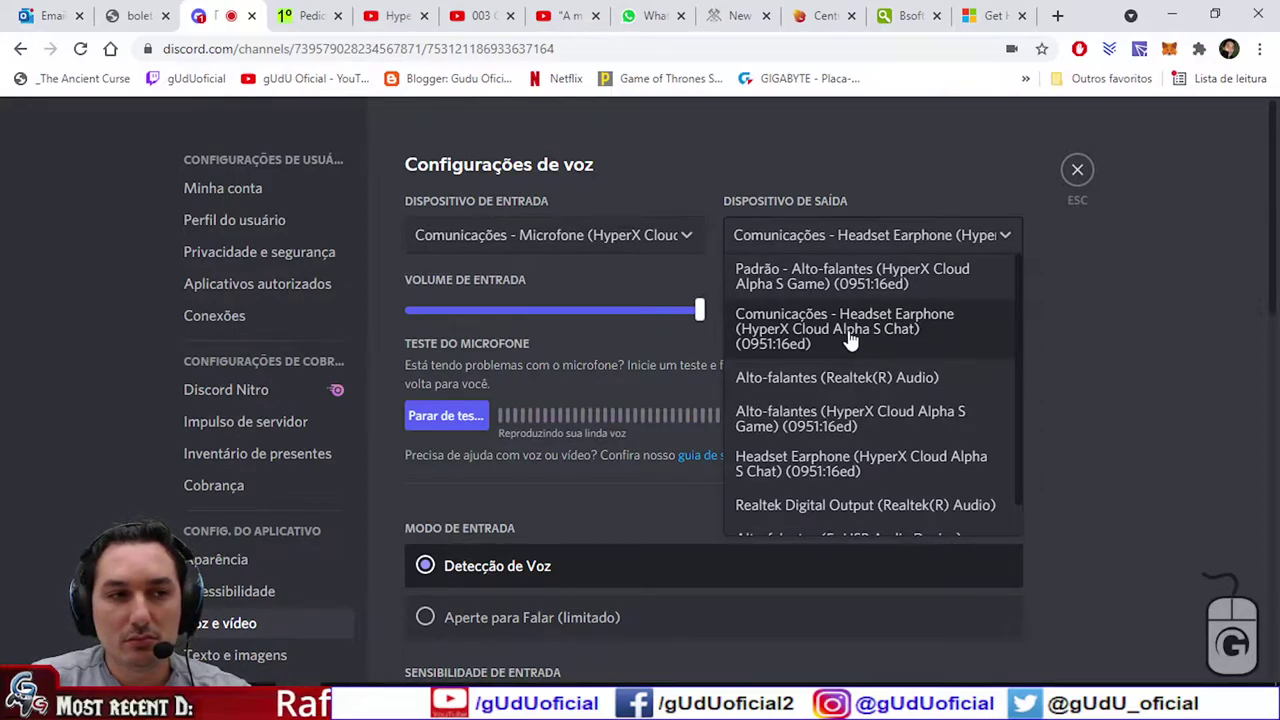
pyautogui.click(1116, 341)
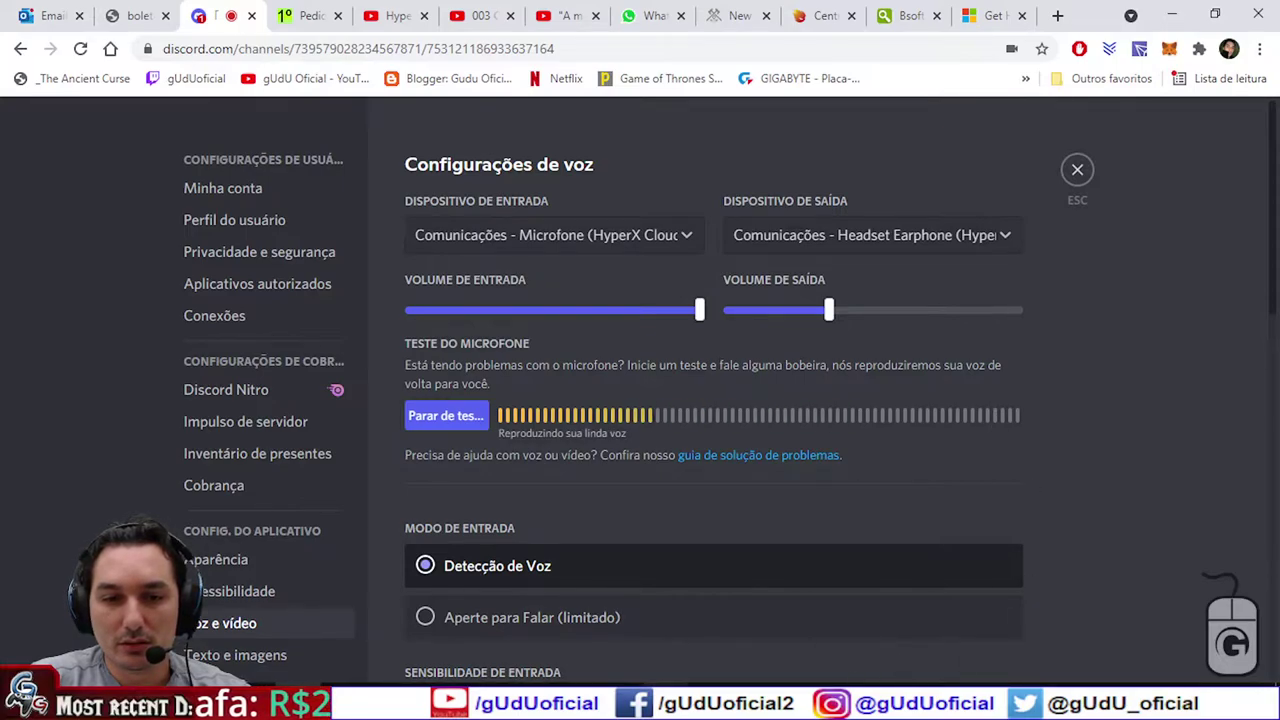
# Step: Open HyperX NGENUITY and view the connected headset's audio settings, including the game and chat sound balance
pyautogui.click(1053, 700)
pyautogui.click(1071, 664)
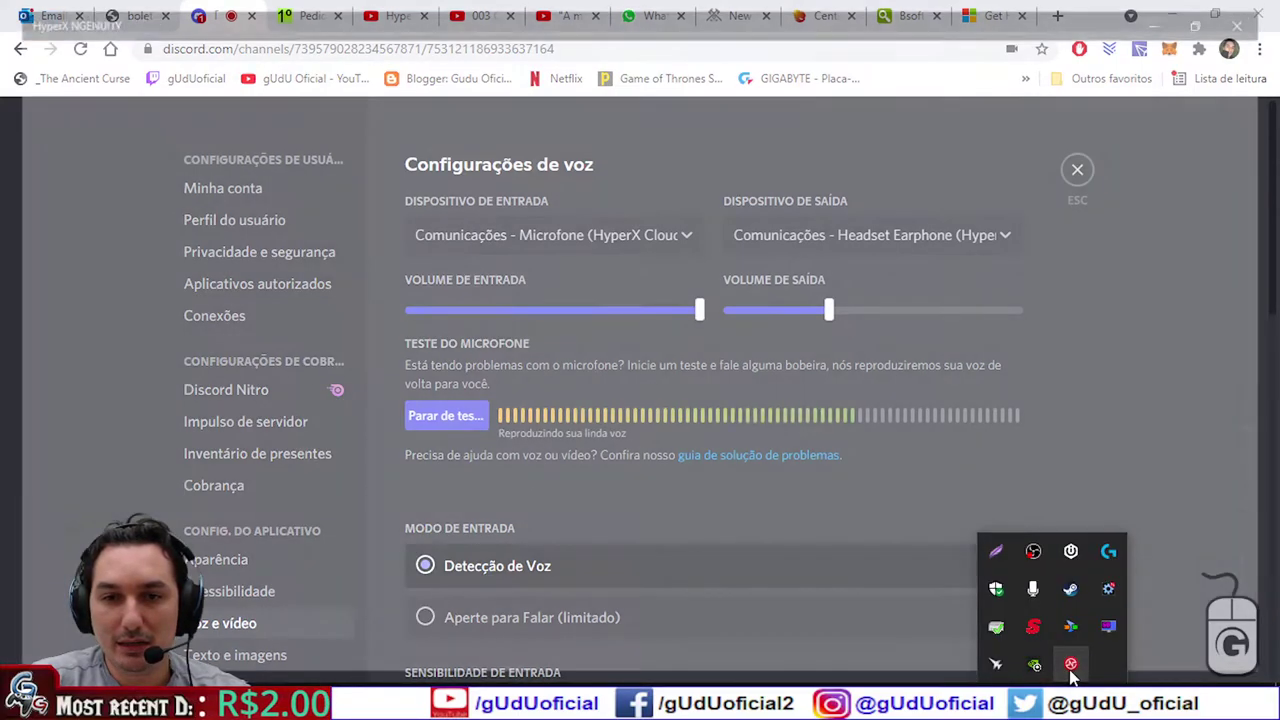
pyautogui.click(148, 150)
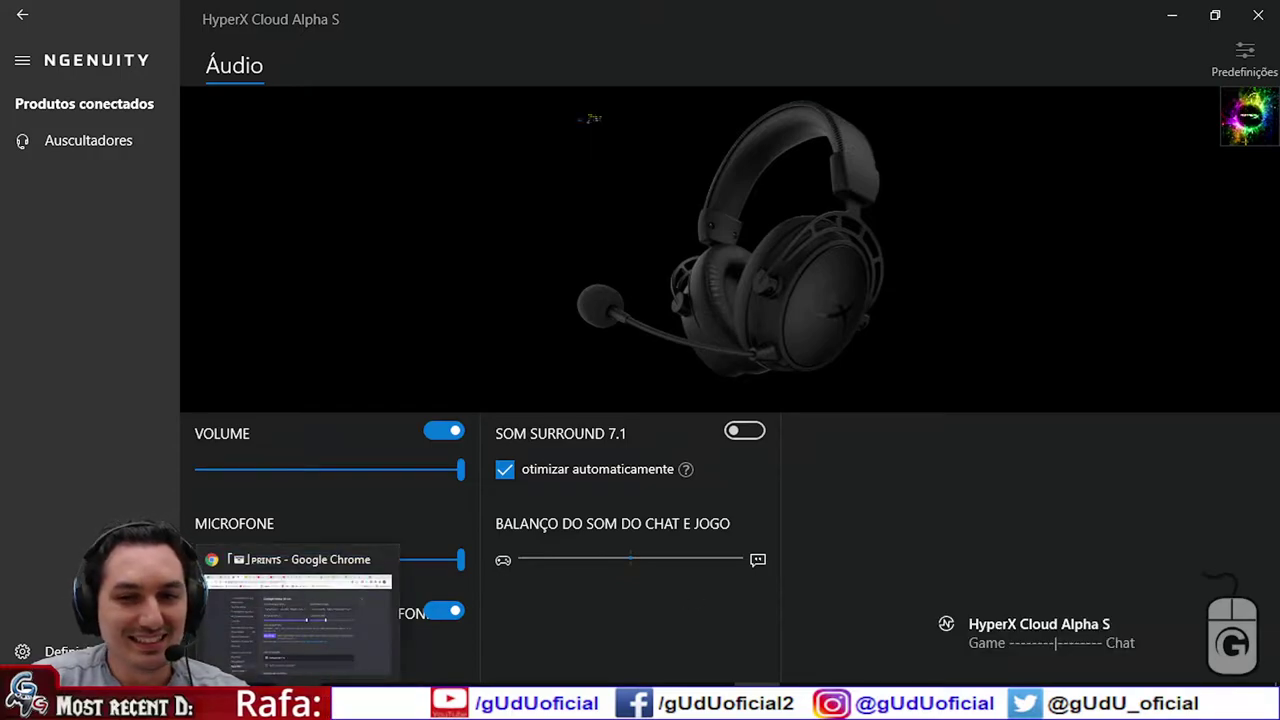
# Step: Return to Discord in Chrome and set the output device to Padrão - Alto-falantes (HyperX Cloud Alpha S Game)
pyautogui.click(330, 600)
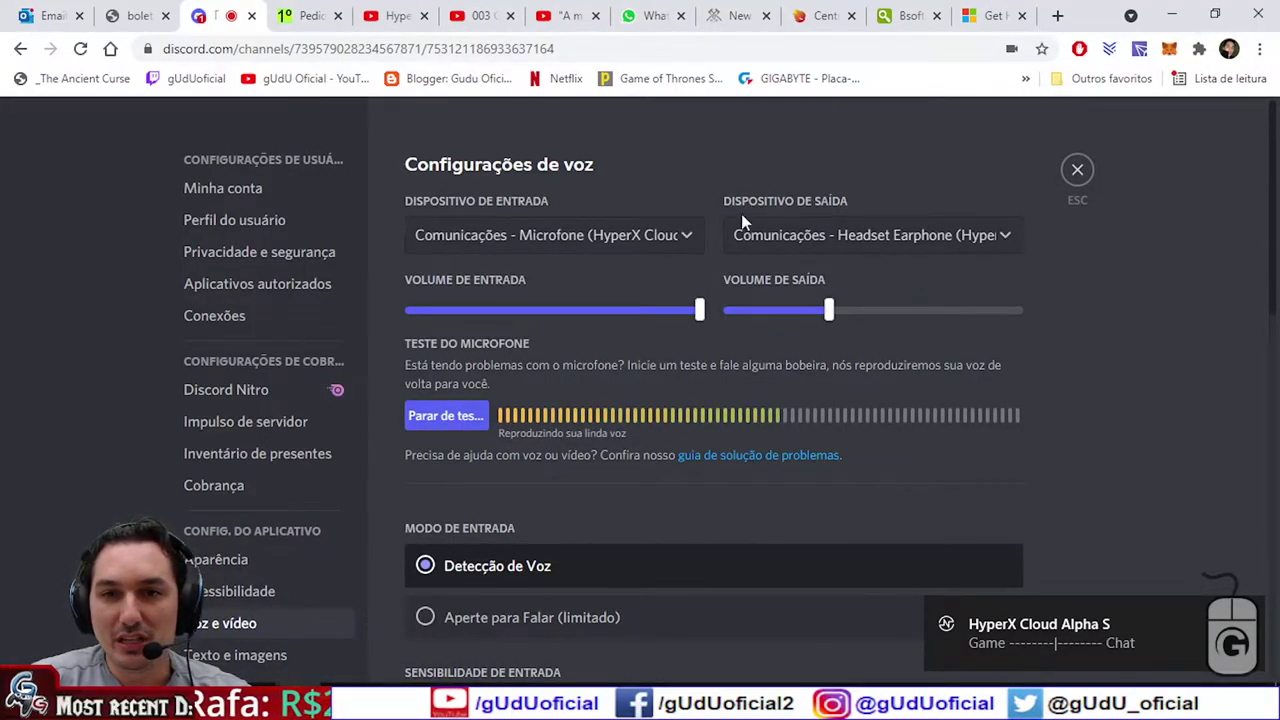
pyautogui.click(990, 242)
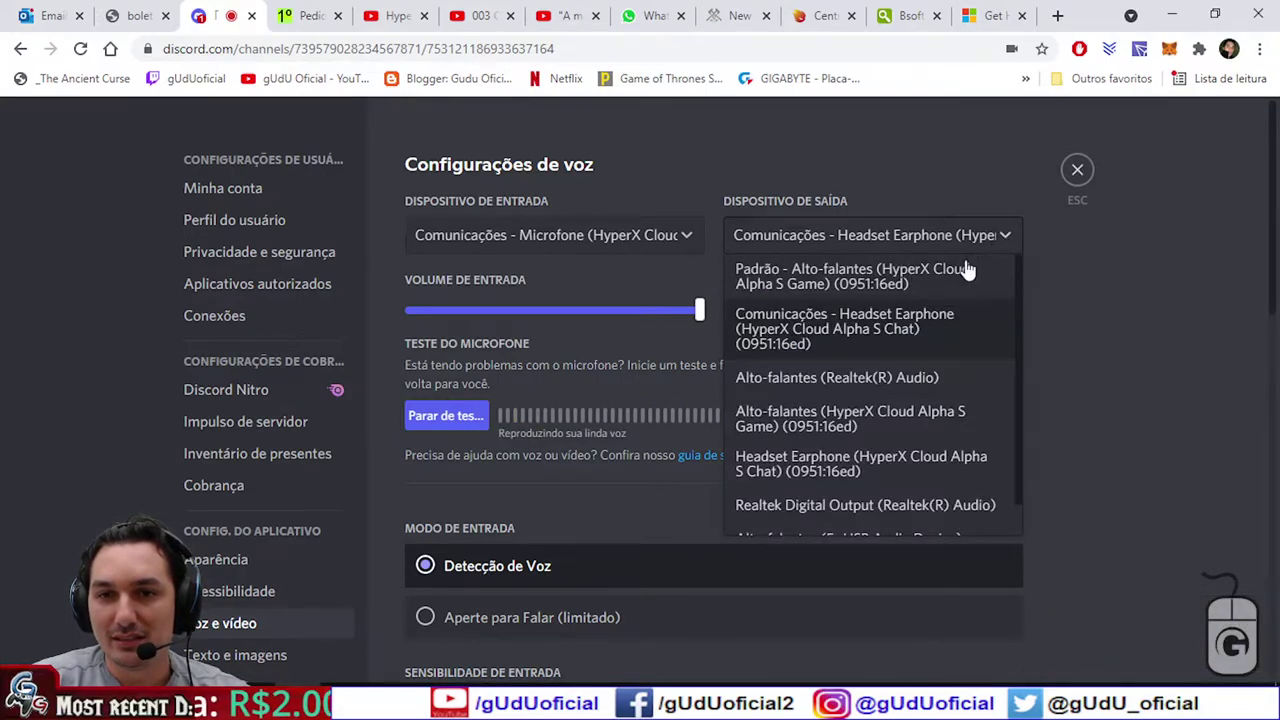
pyautogui.click(870, 287)
# Step: Check the game and chat balance in NGENUITY, and set Discord's output device to Comunicações - Headset Earphone (HyperX Cloud Alpha S Chat)
pyautogui.click(955, 236)
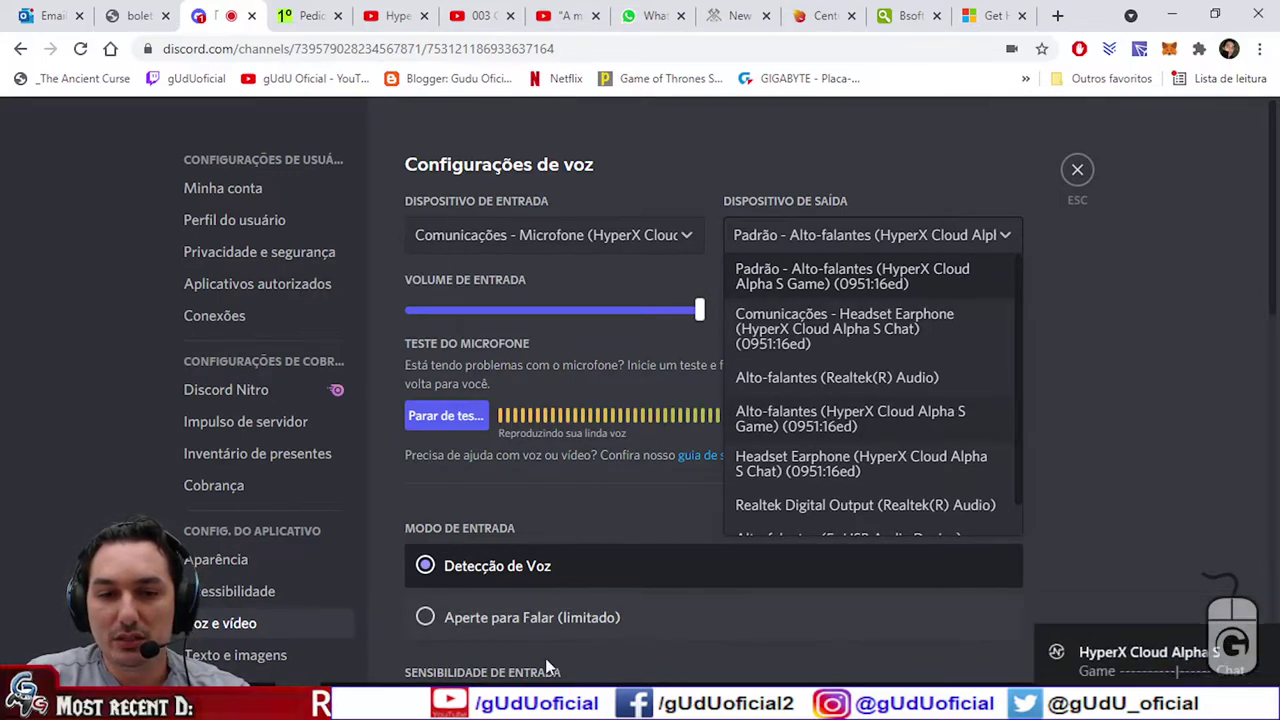
pyautogui.hotkey('alt', 'Tab')
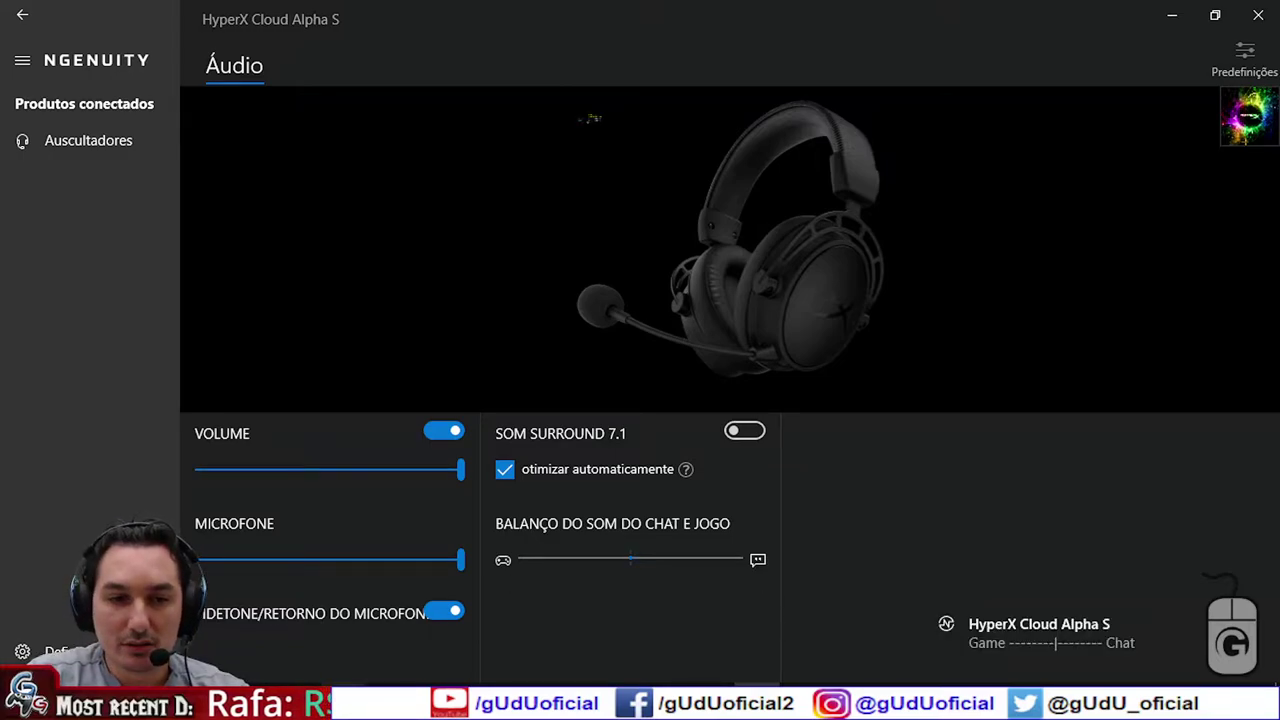
pyautogui.hotkey('alt', 'Tab')
pyautogui.click(946, 236)
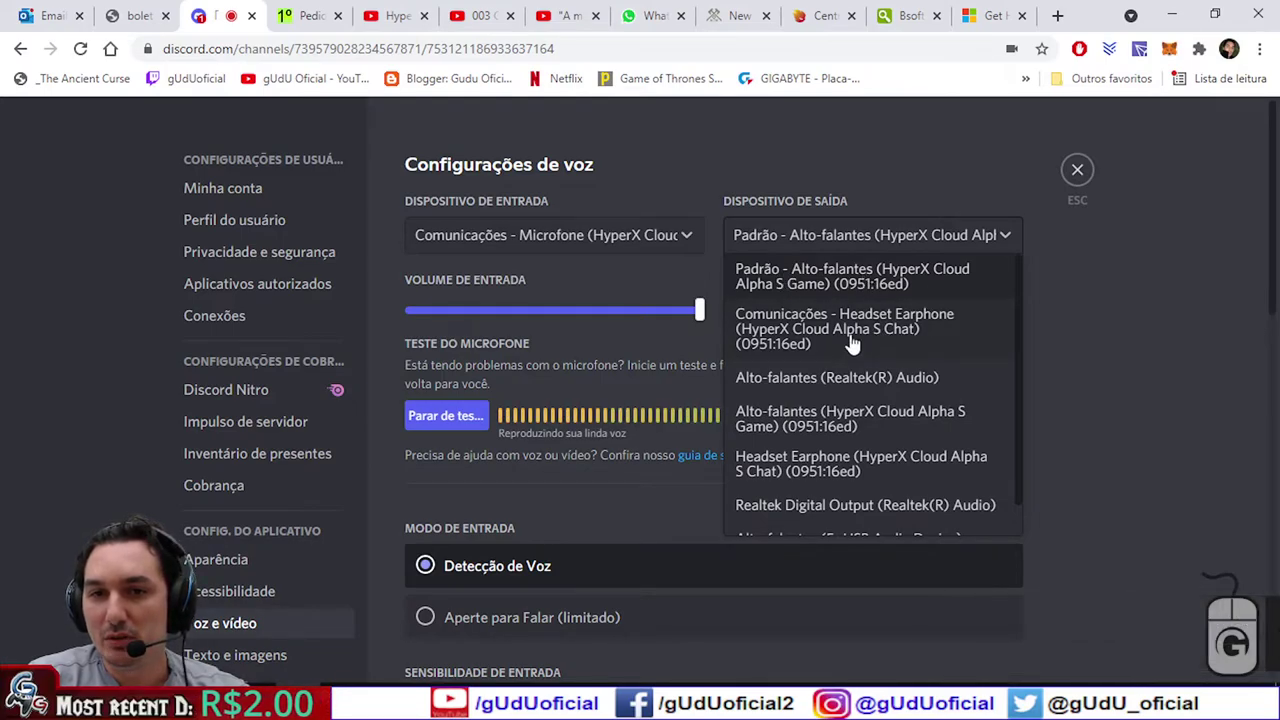
pyautogui.click(924, 336)
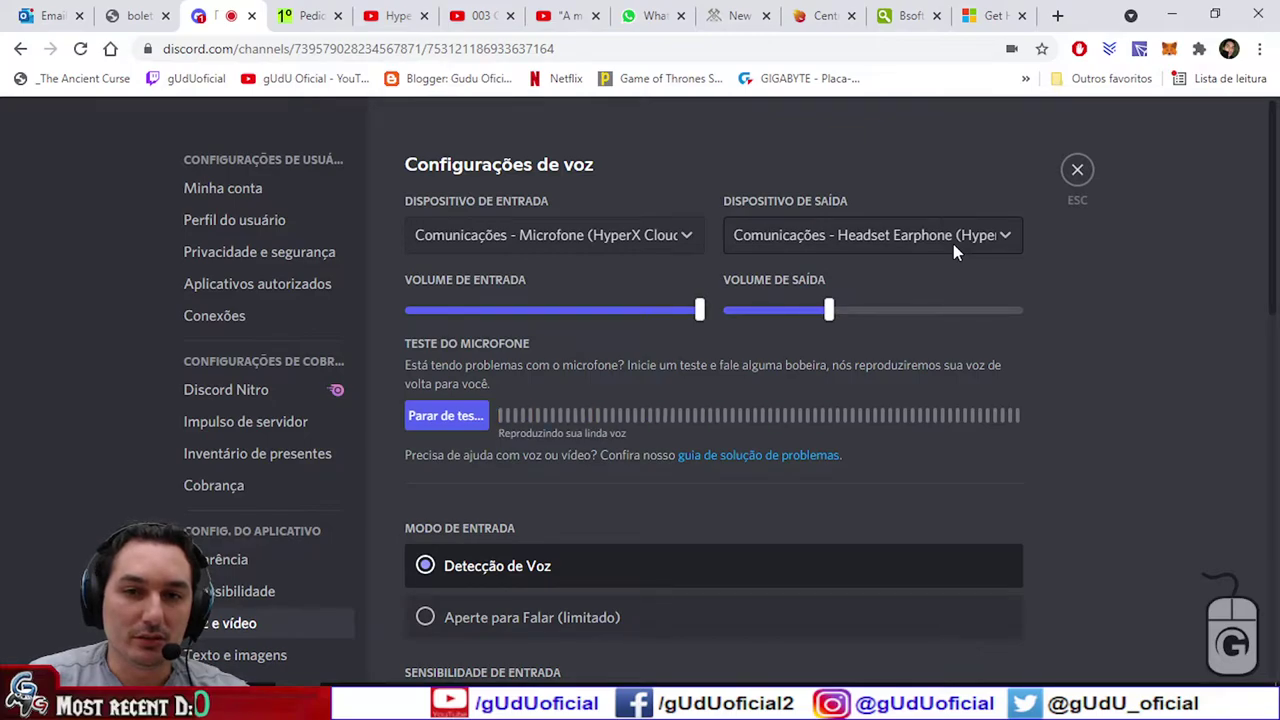
# Step: Review the input mode and sensitivity settings, and change the output device to Padrão - Alto-falantes (HyperX Cloud Alpha S Game)
pyautogui.scroll(-2, 1150, 345)
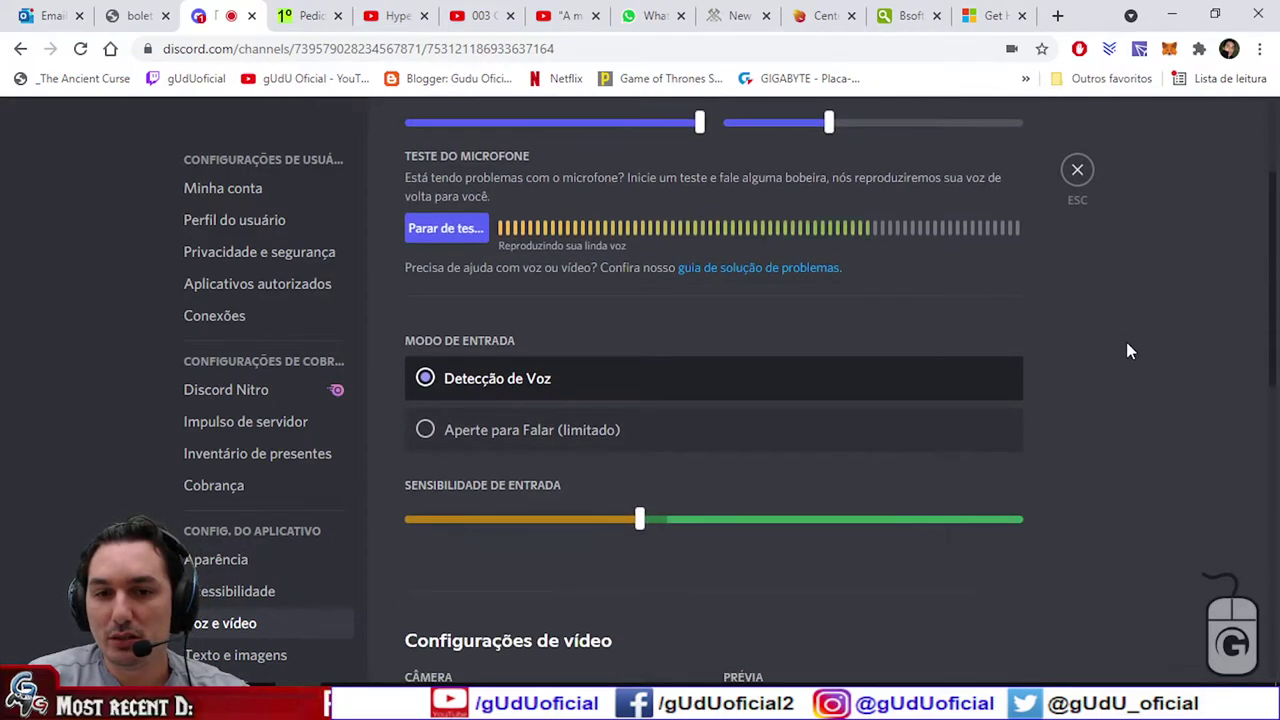
pyautogui.scroll(1, 886, 206)
pyautogui.click(881, 146)
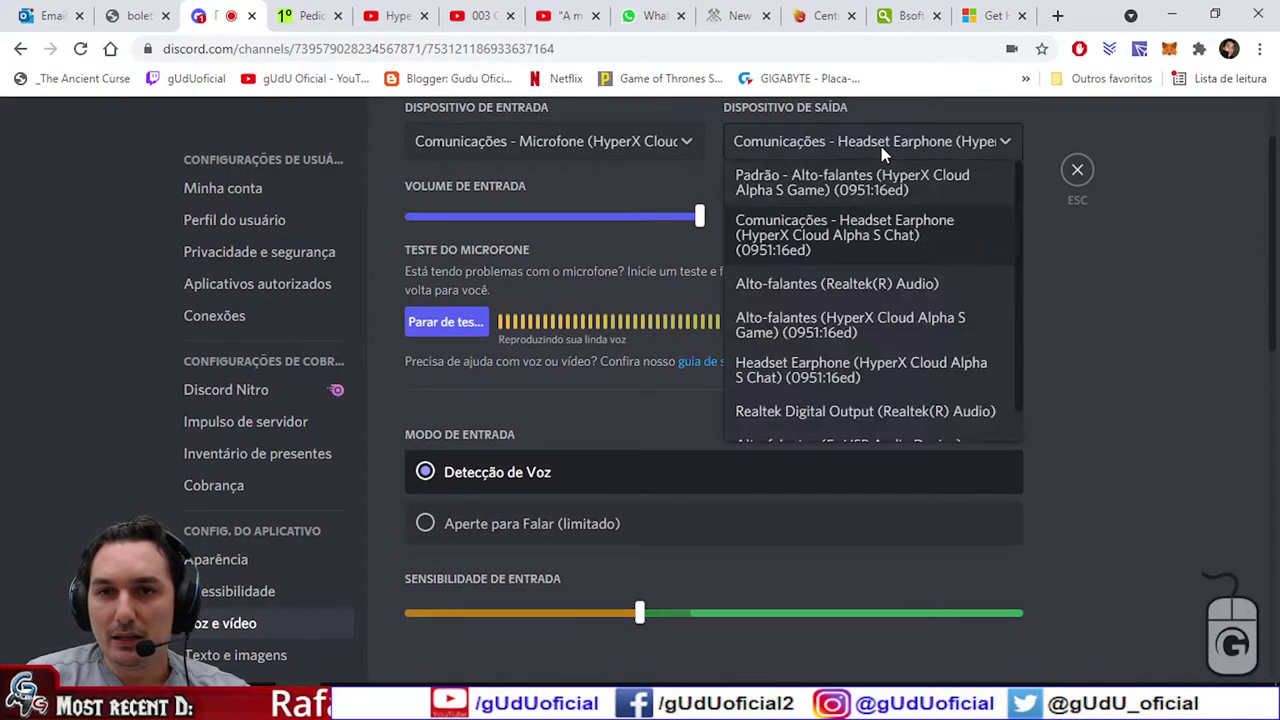
pyautogui.click(836, 187)
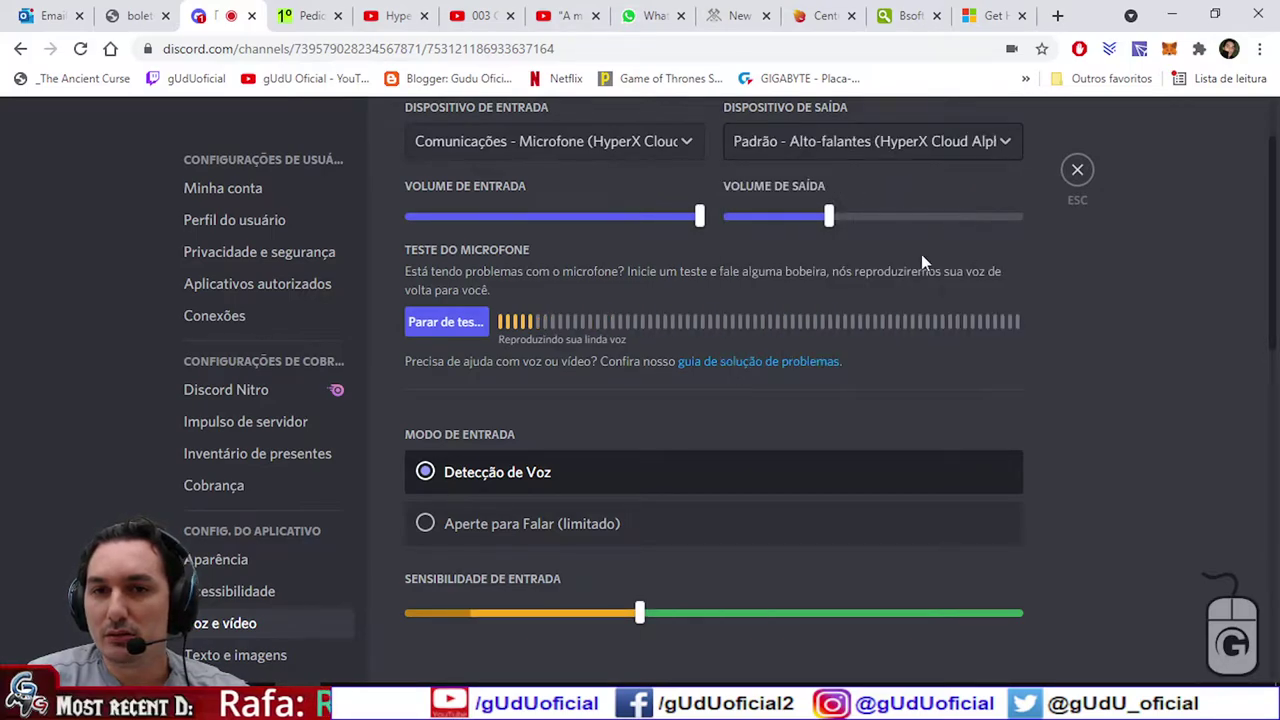
# Step: Try Padrão - Microfone (HyperX Cloud Alpha S Chat) as the input device and replace it with Microfone (HyperX Cloud Alpha S Chat)
pyautogui.click(694, 145)
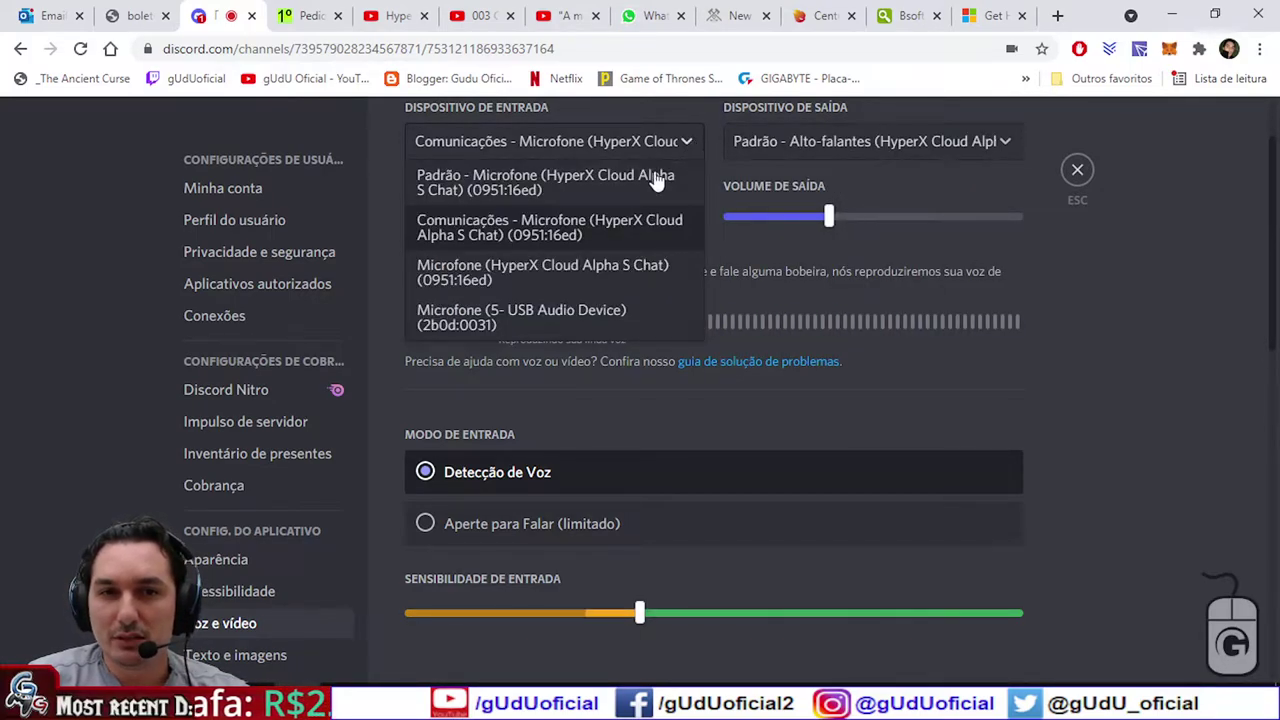
pyautogui.click(493, 188)
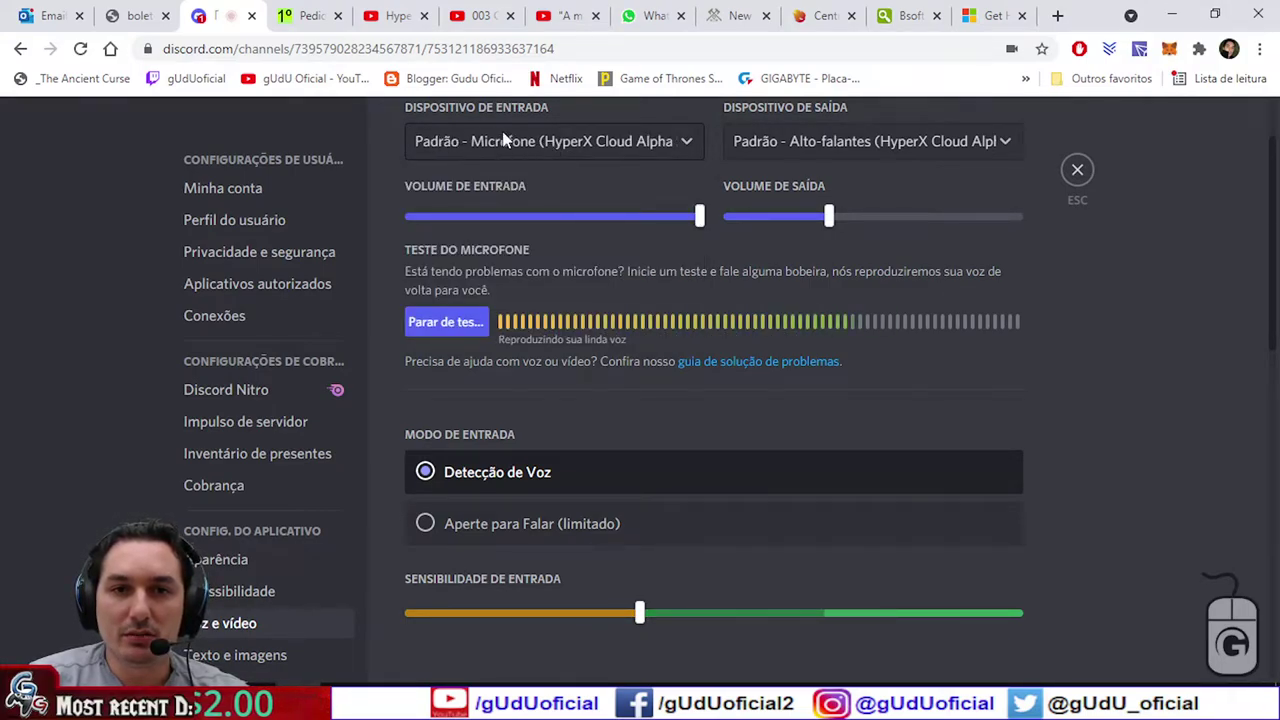
pyautogui.click(533, 138)
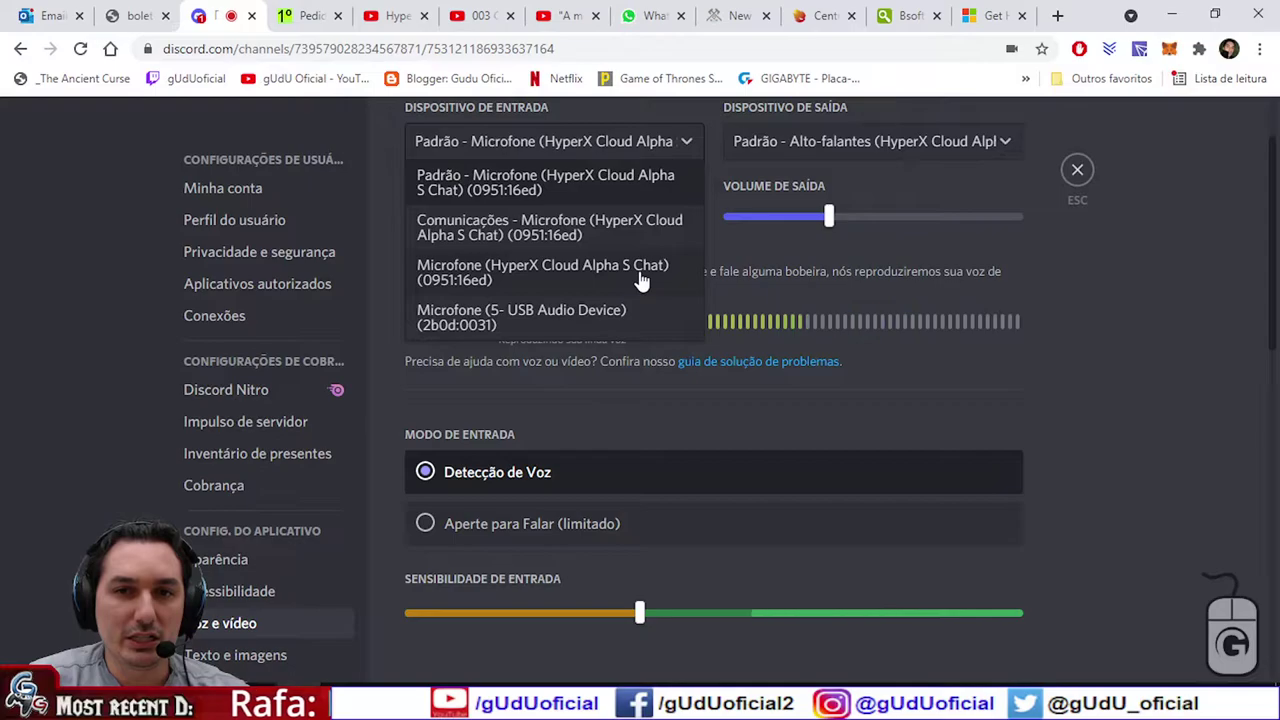
pyautogui.click(478, 280)
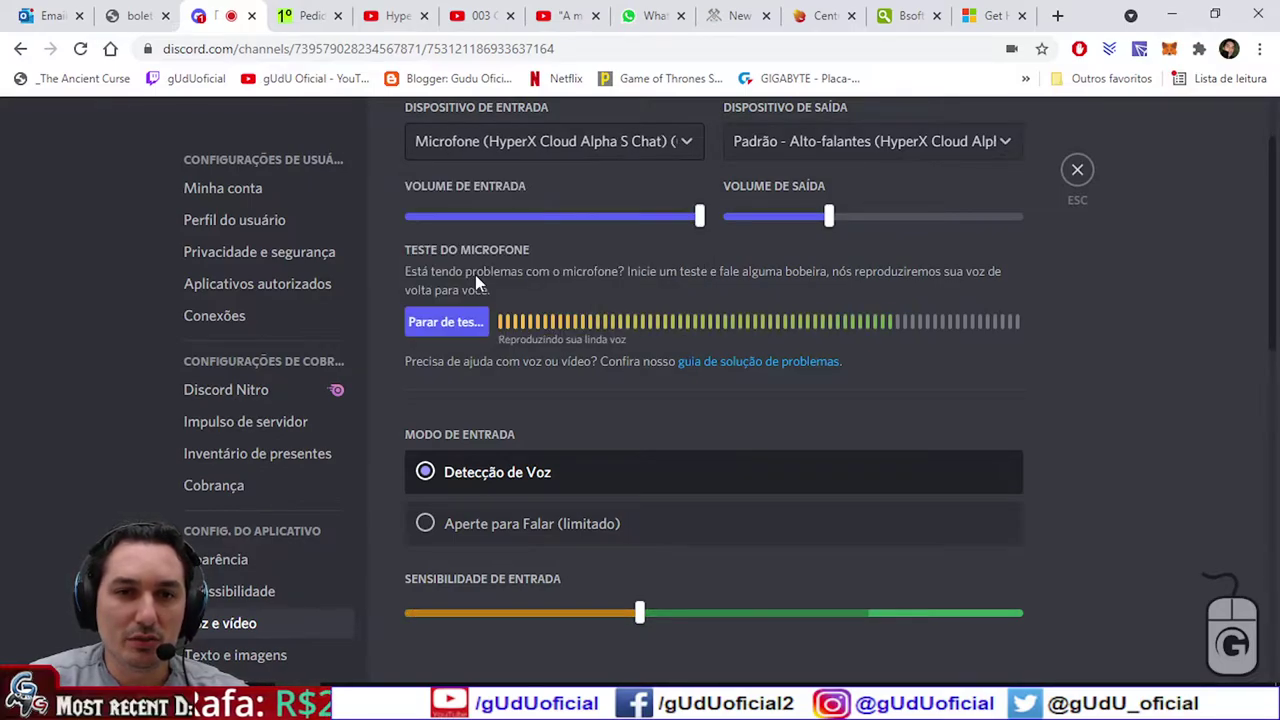
# Step: Set the input device to Comunicações - Microfone (HyperX Cloud Alpha S Chat) and stop the microphone test
pyautogui.click(537, 140)
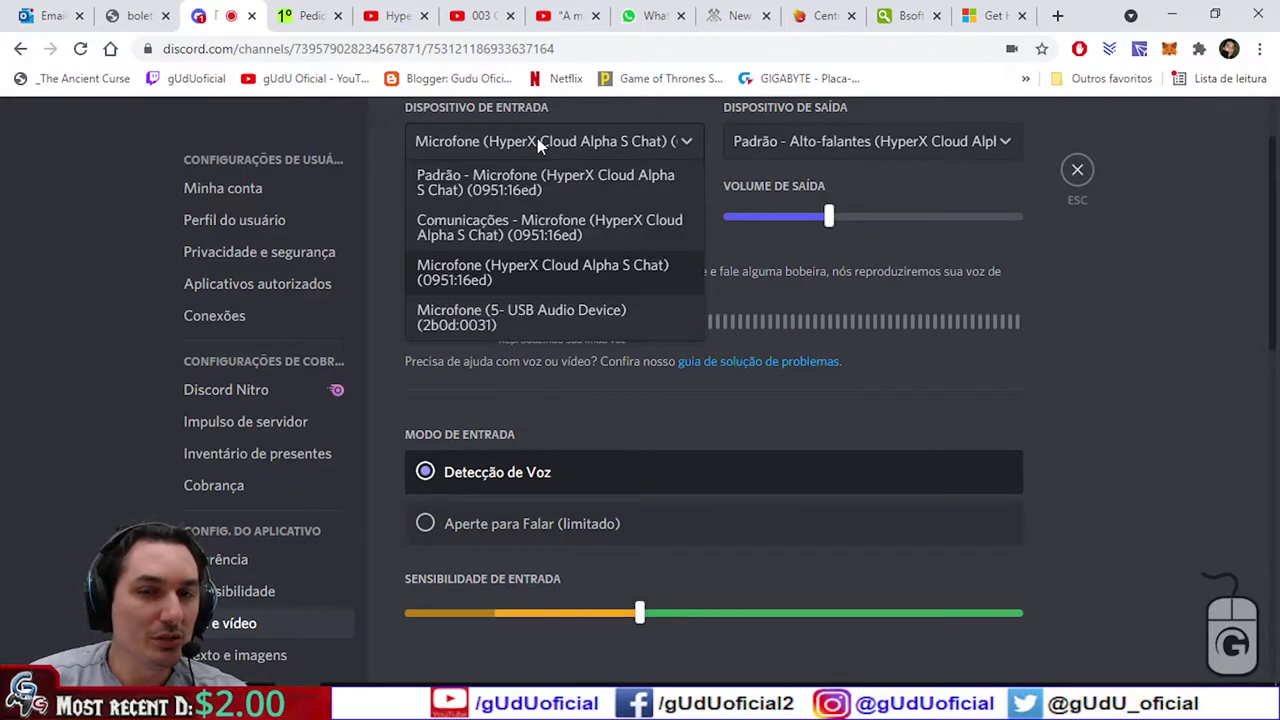
pyautogui.click(470, 230)
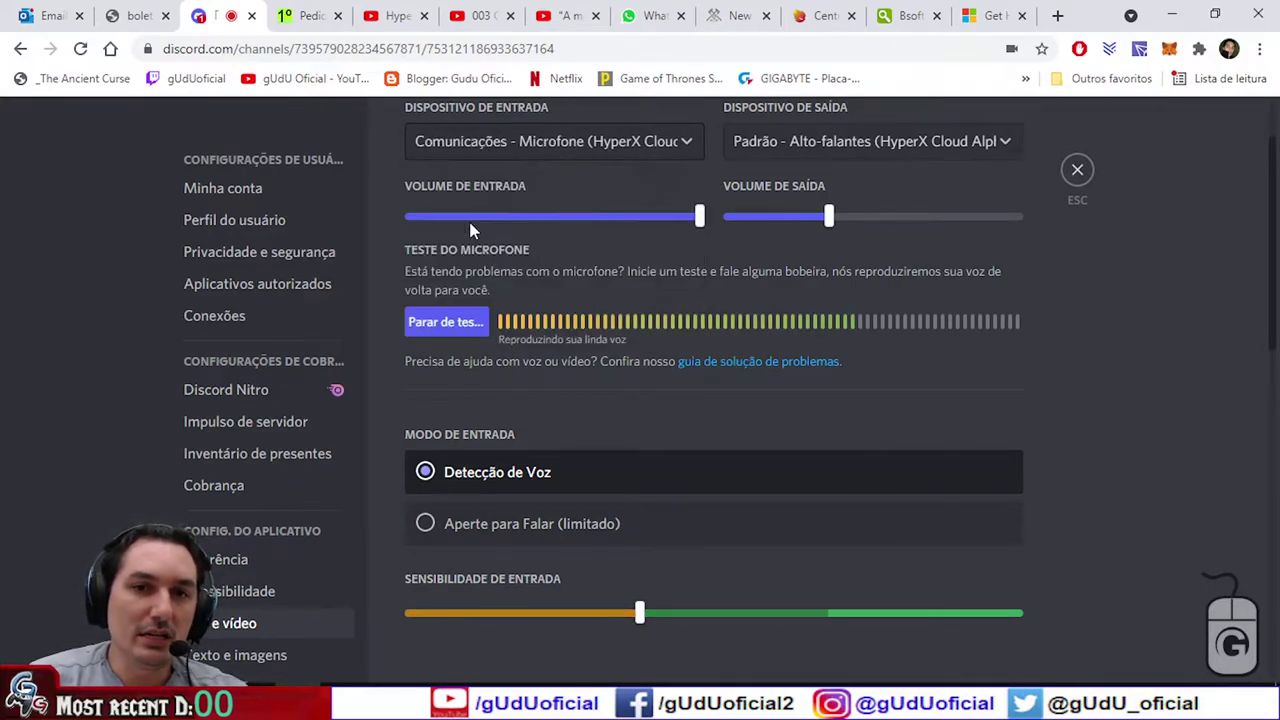
pyautogui.click(624, 146)
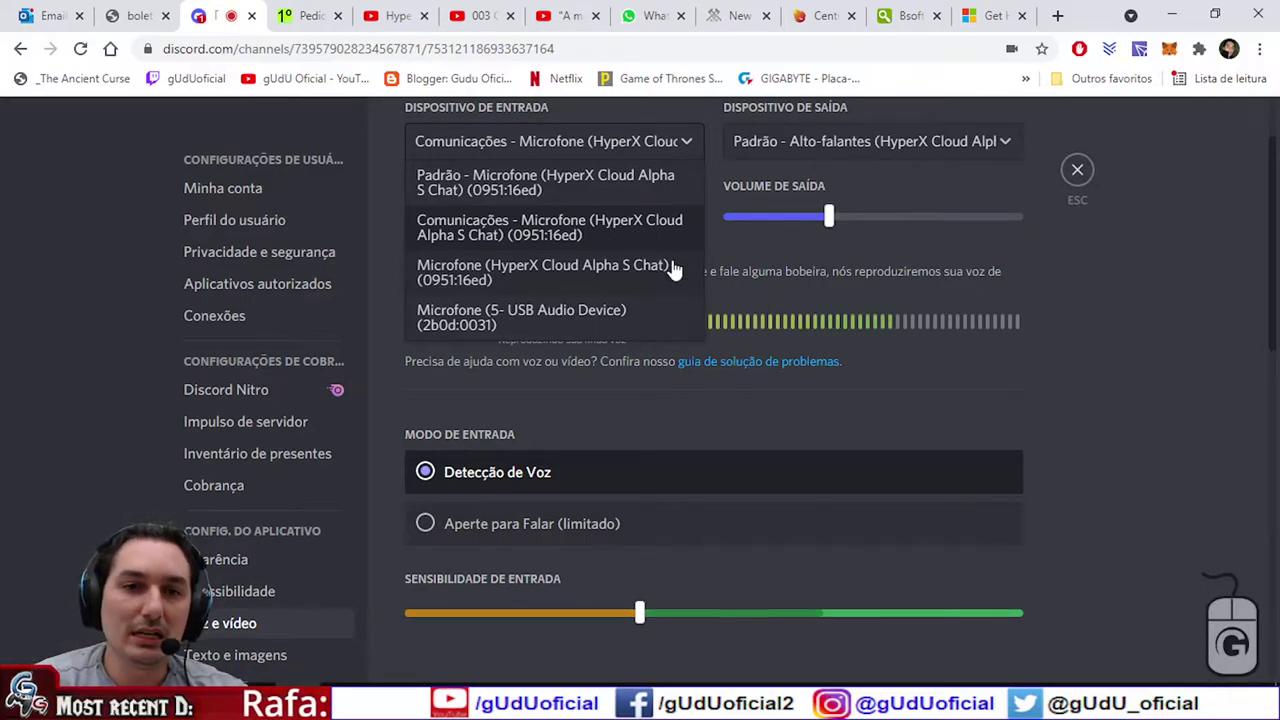
pyautogui.scroll(1, 777, 320)
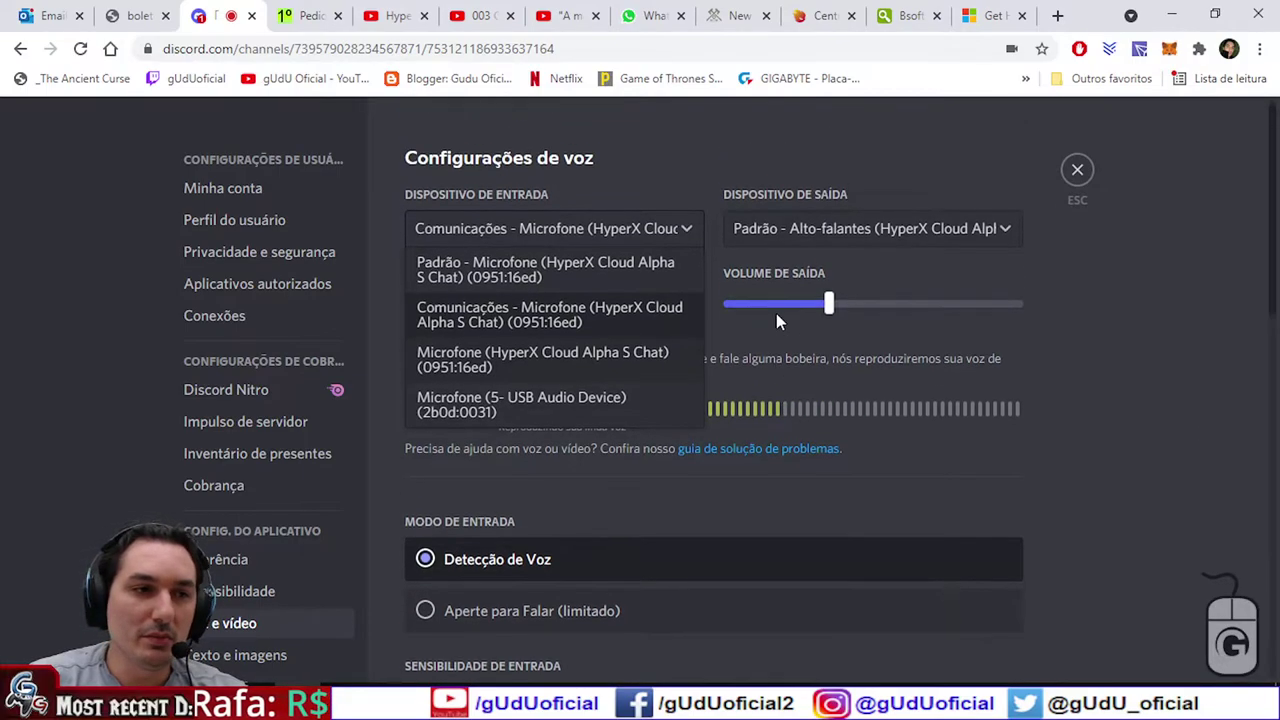
pyautogui.click(1175, 425)
pyautogui.click(460, 425)
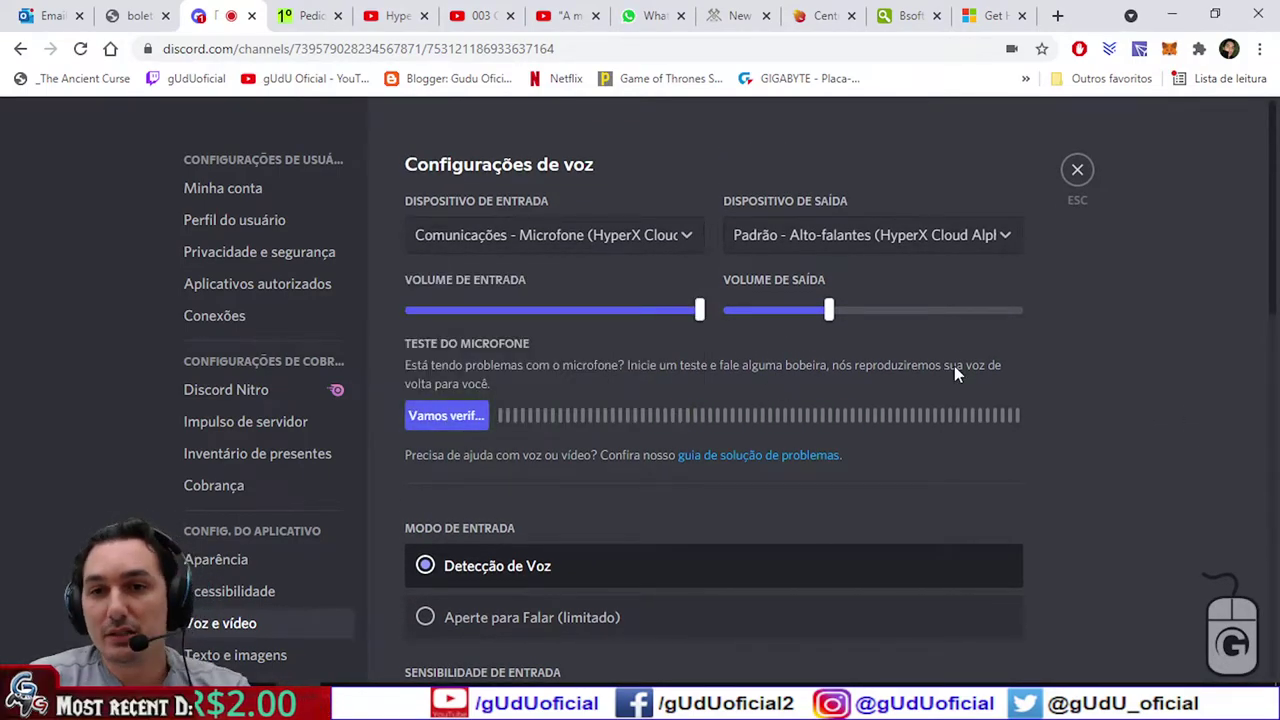
# Step: Set the output device to Comunicações - Headset Earphone (HyperX Cloud Alpha S Chat) and recheck the available input and output devices
pyautogui.click(609, 232)
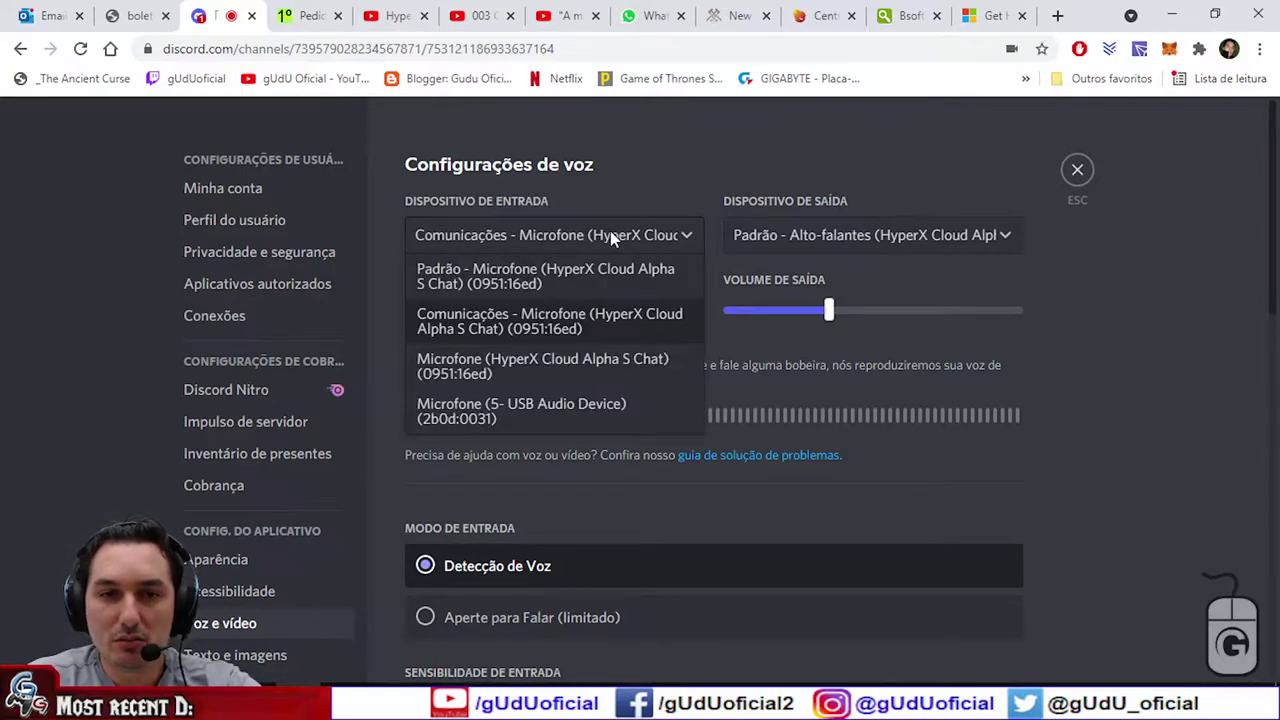
pyautogui.click(890, 234)
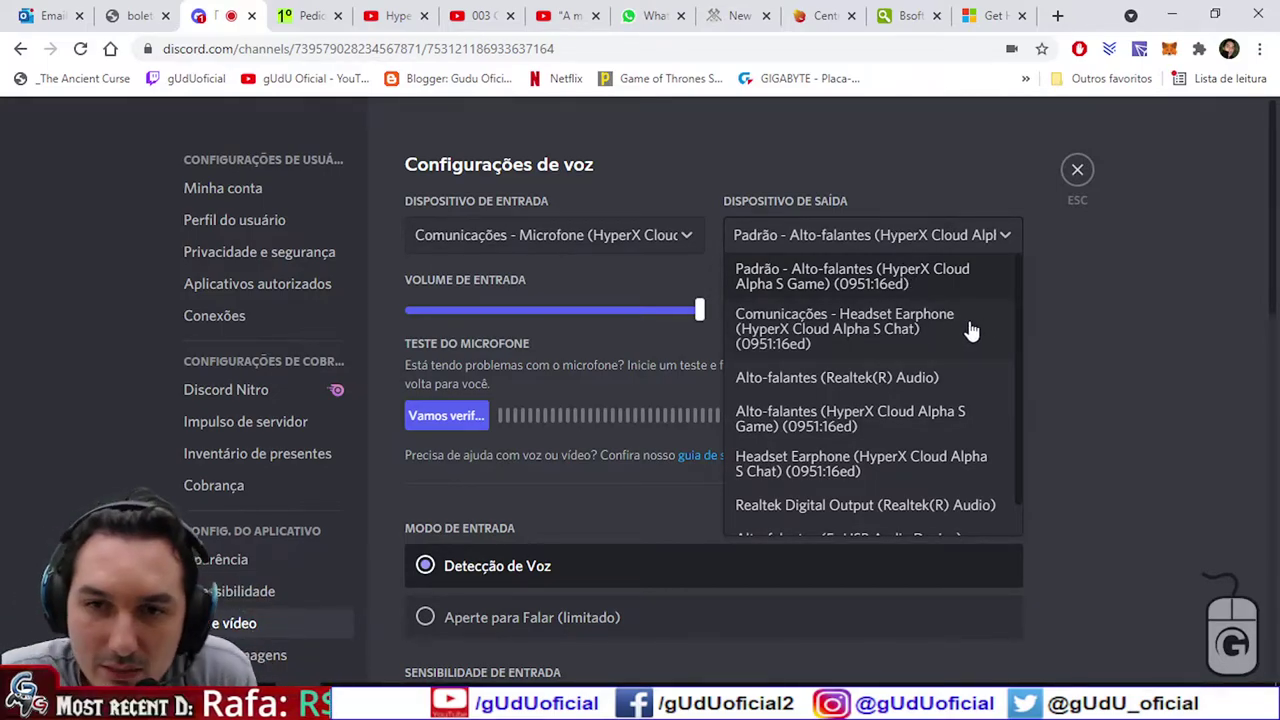
pyautogui.click(910, 331)
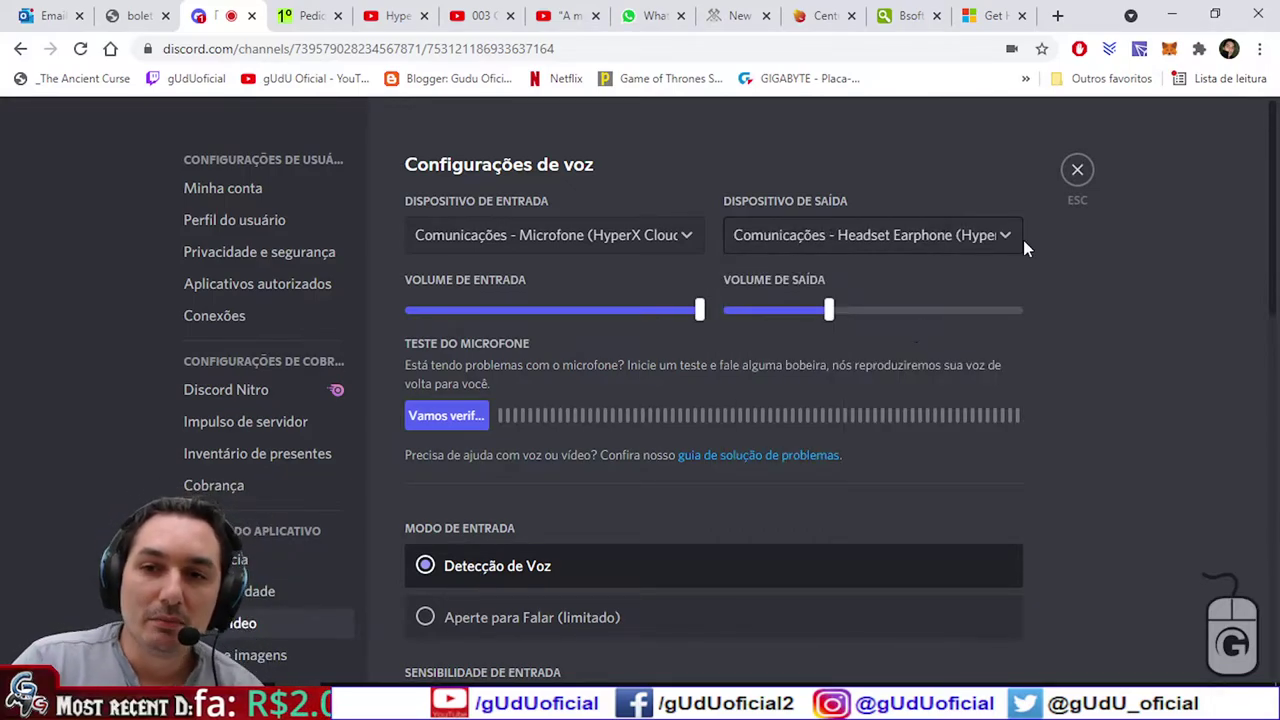
pyautogui.click(994, 237)
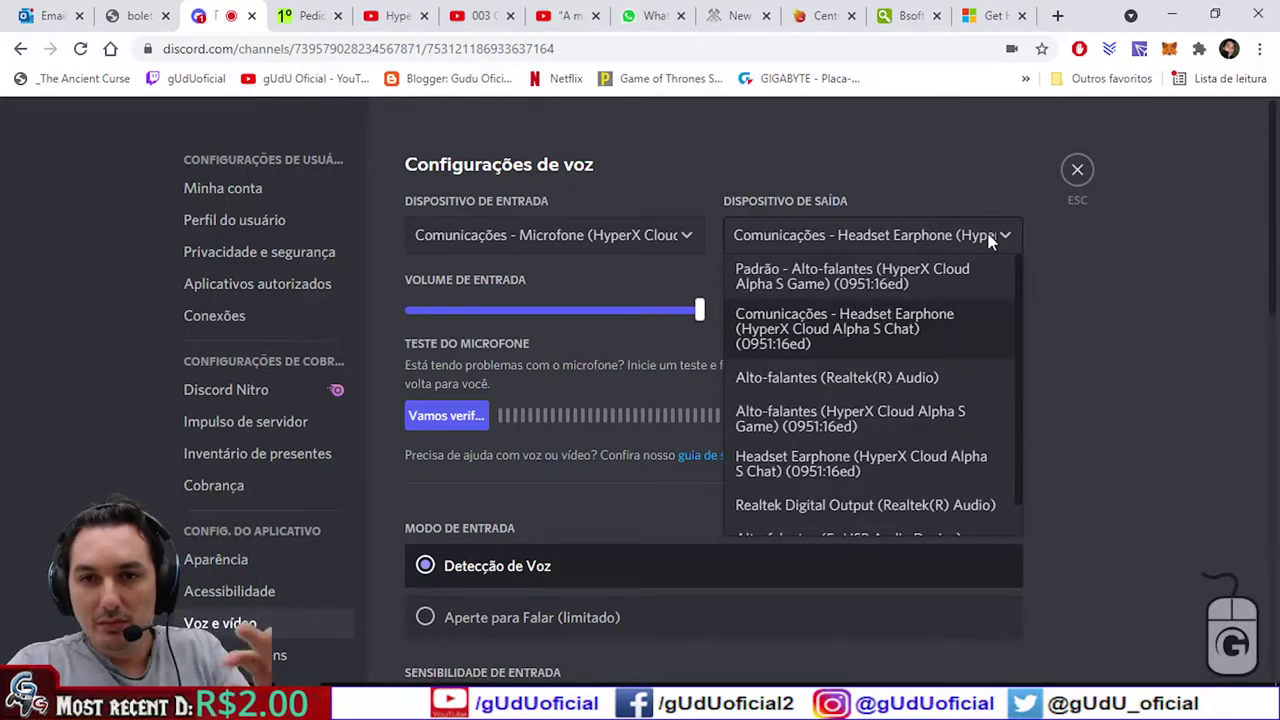
pyautogui.click(1076, 337)
pyautogui.click(580, 236)
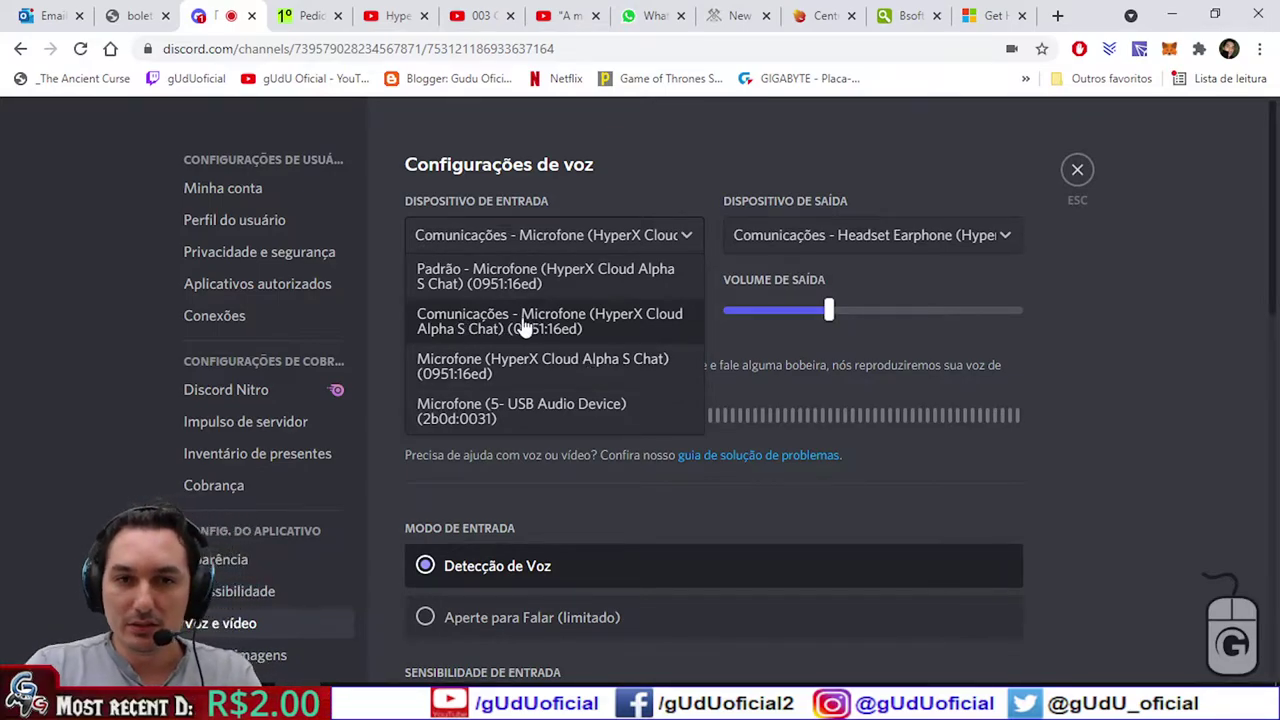
pyautogui.click(1105, 322)
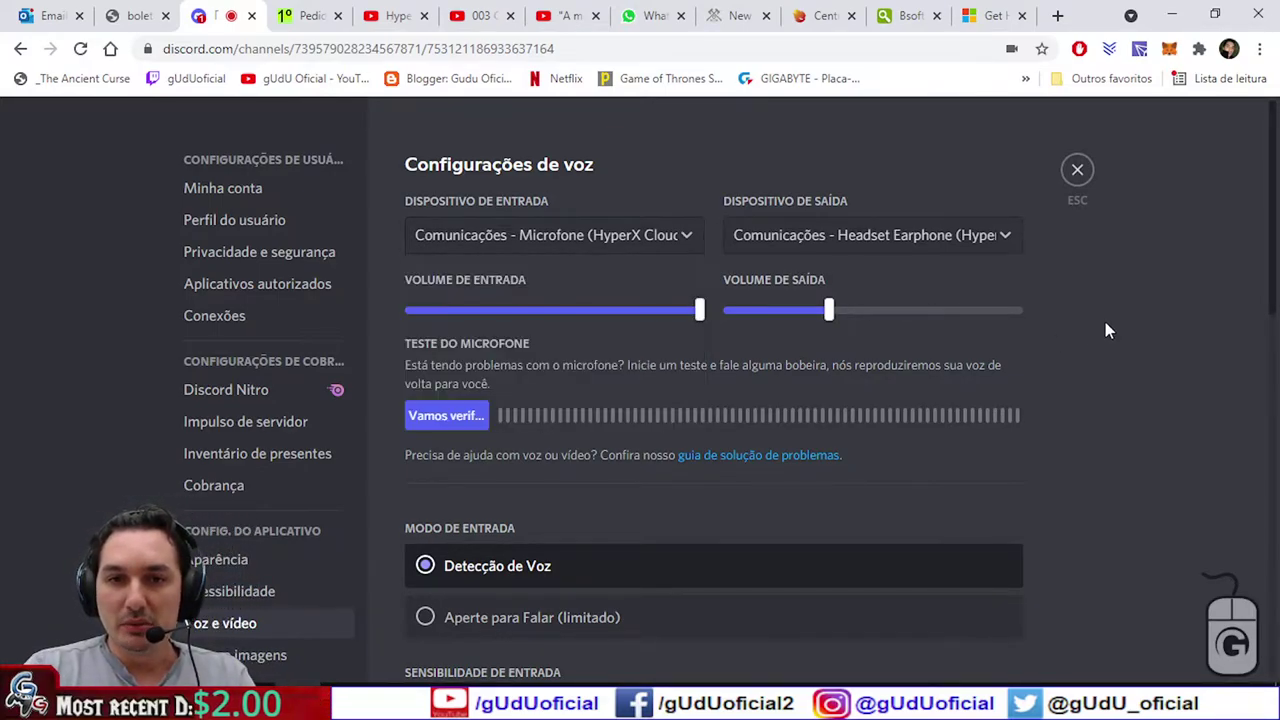
# Step: Leave the voice settings, join the Senhor's Room voice channel to test the chat audio, and deafen yourself
pyautogui.click(1078, 172)
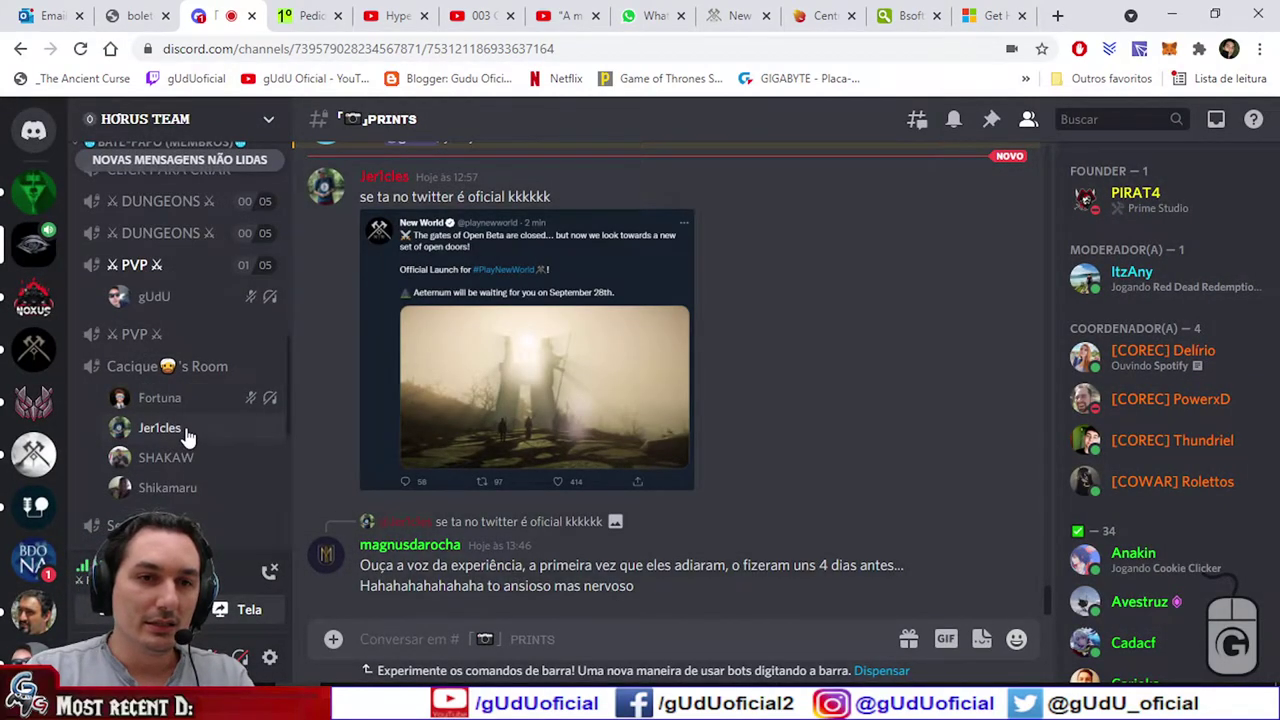
pyautogui.scroll(-4, 190, 430)
pyautogui.scroll(2, 195, 432)
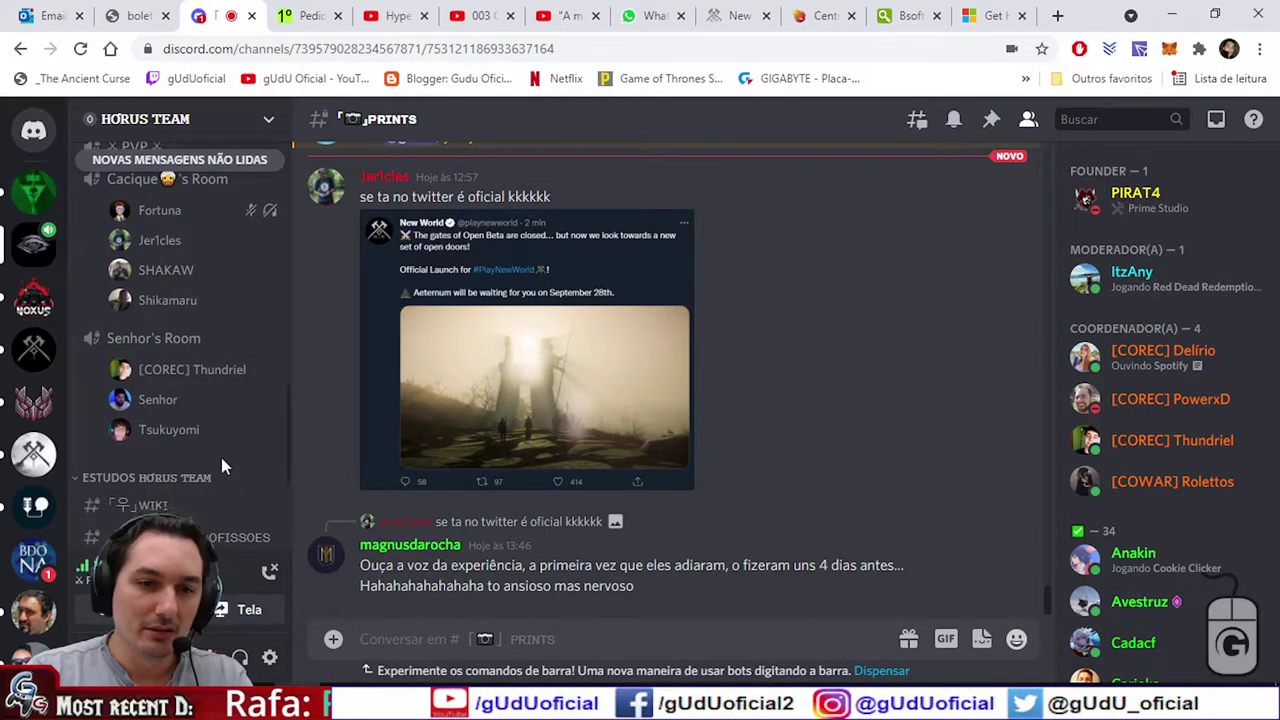
pyautogui.click(272, 344)
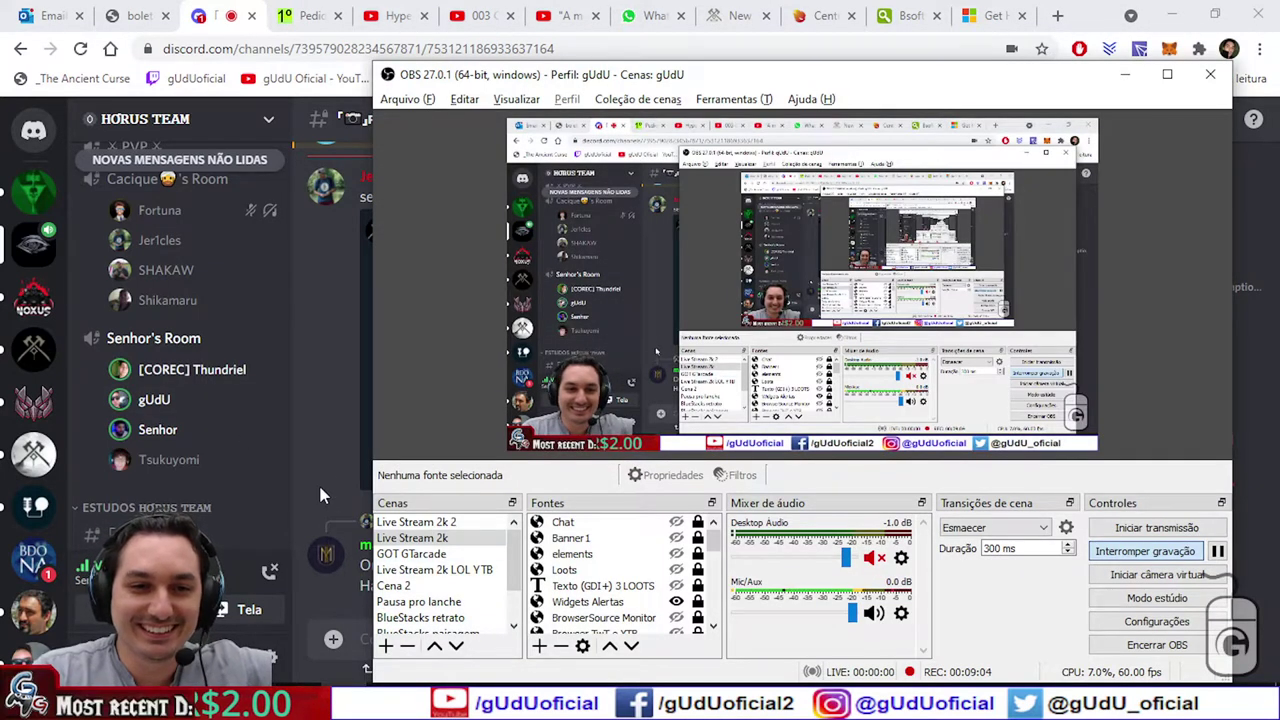
pyautogui.click(315, 438)
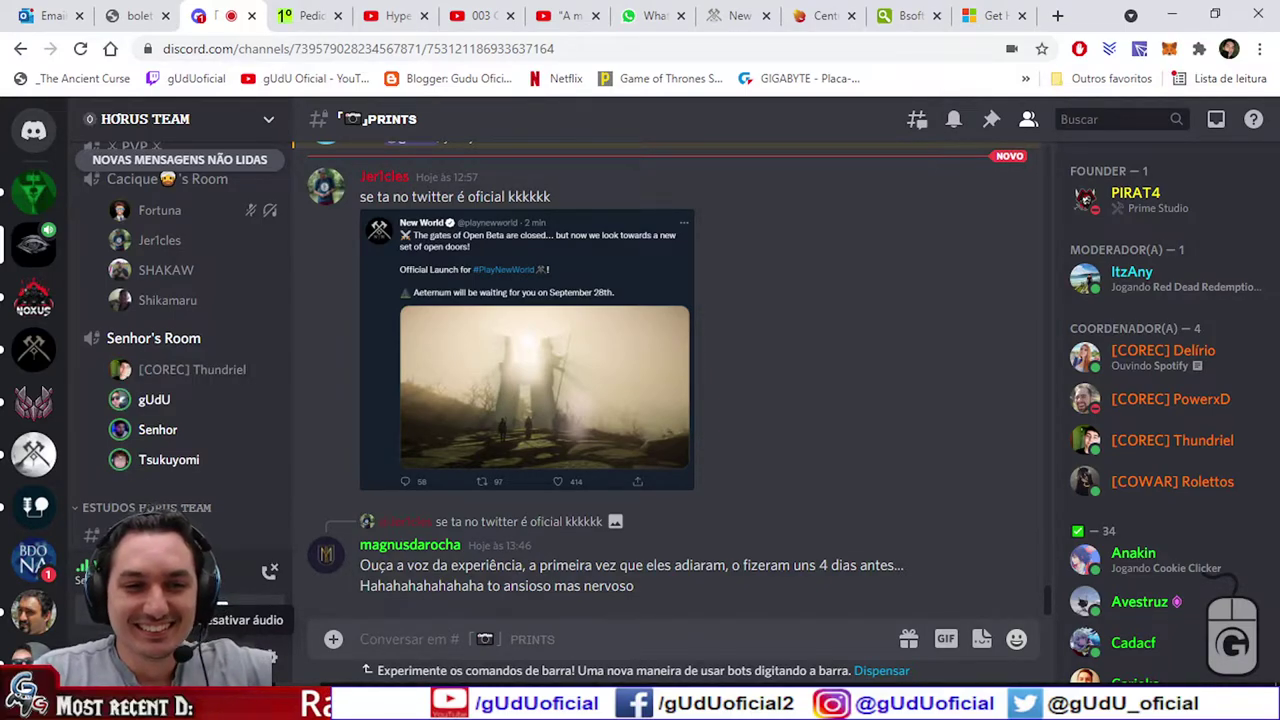
pyautogui.click(237, 655)
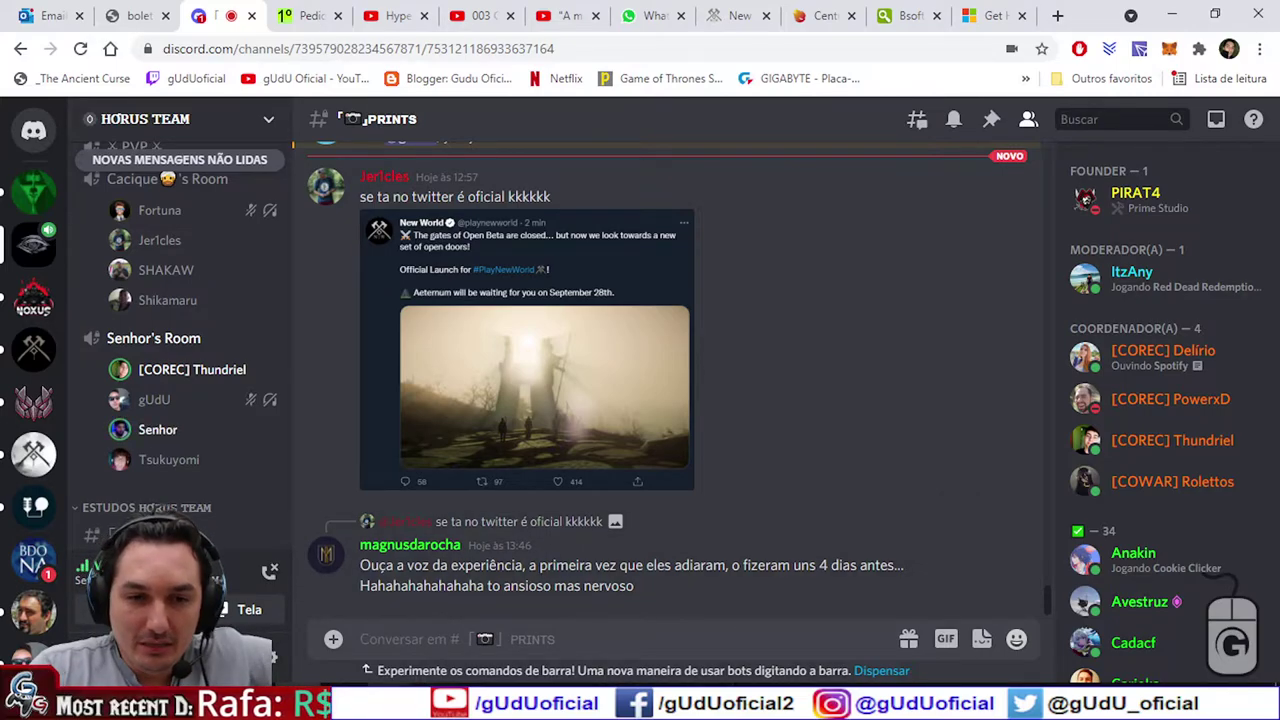
# Step: Switch to OBS and unmute the Desktop Audio source in the audio mixer
pyautogui.hotkey('alt', 'Tab')
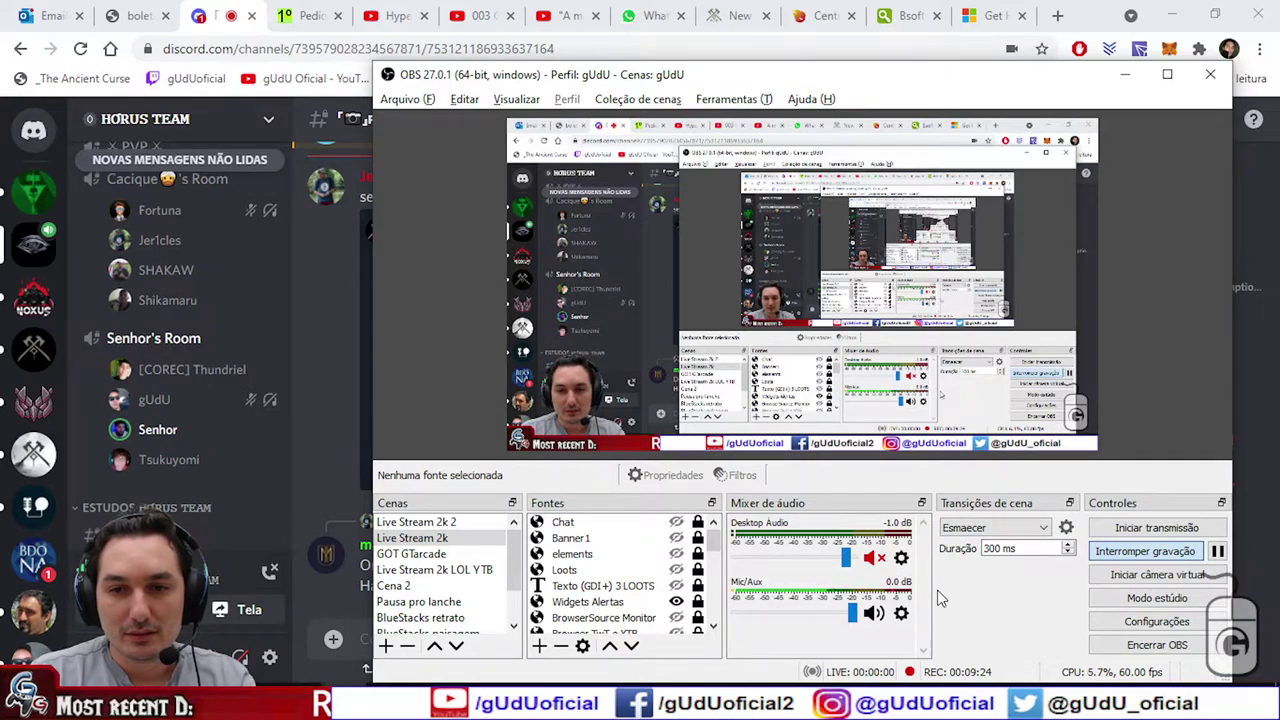
pyautogui.click(875, 560)
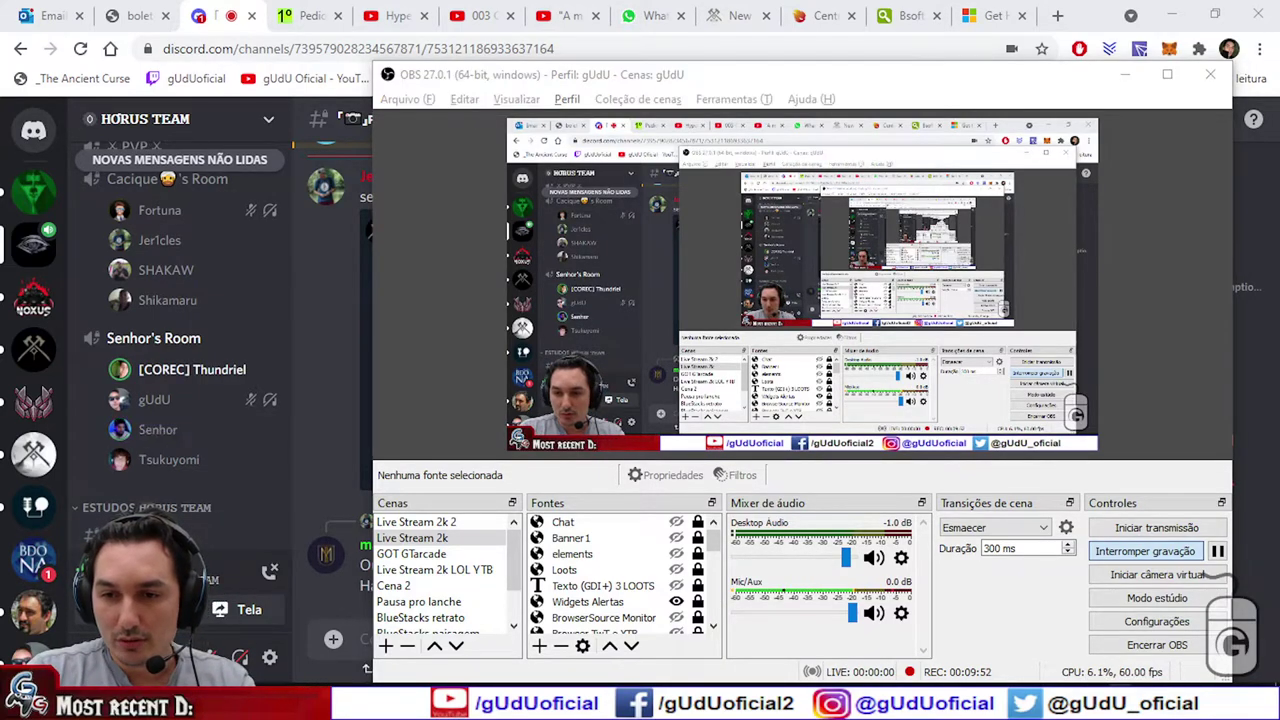
# Step: Open the Windows sound settings
pyautogui.rightClick(1127, 700)
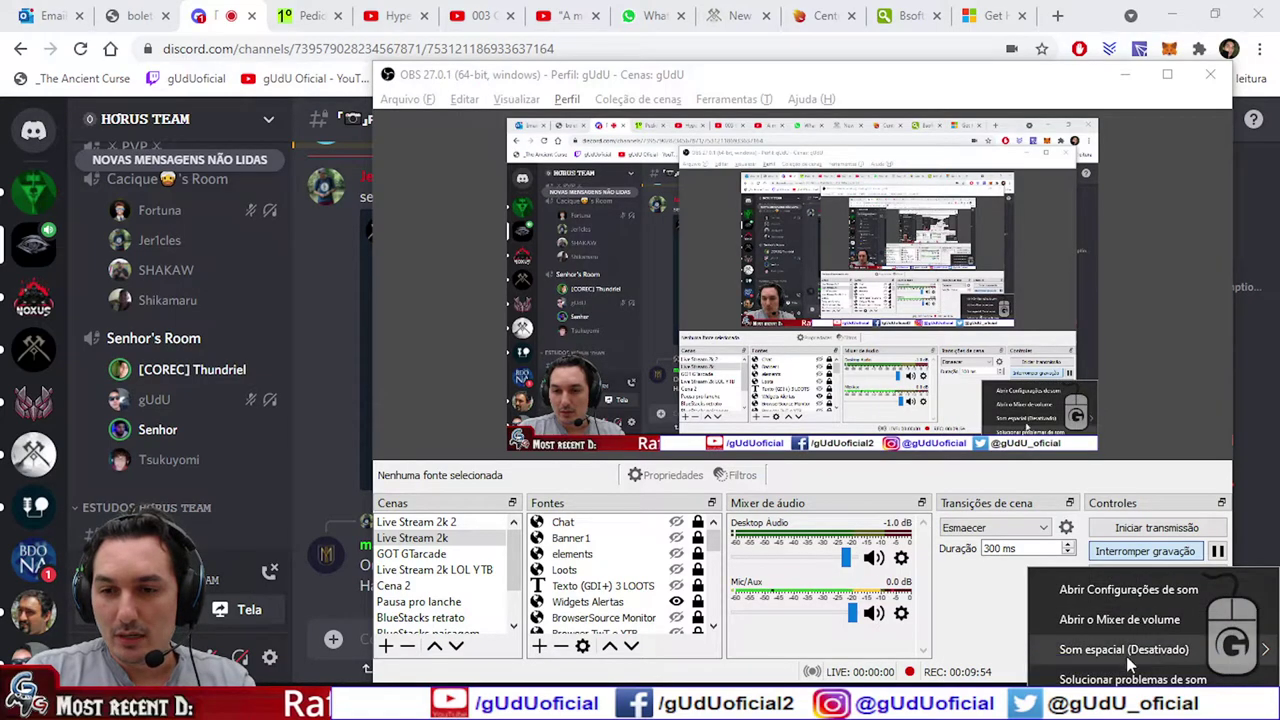
pyautogui.press('super')
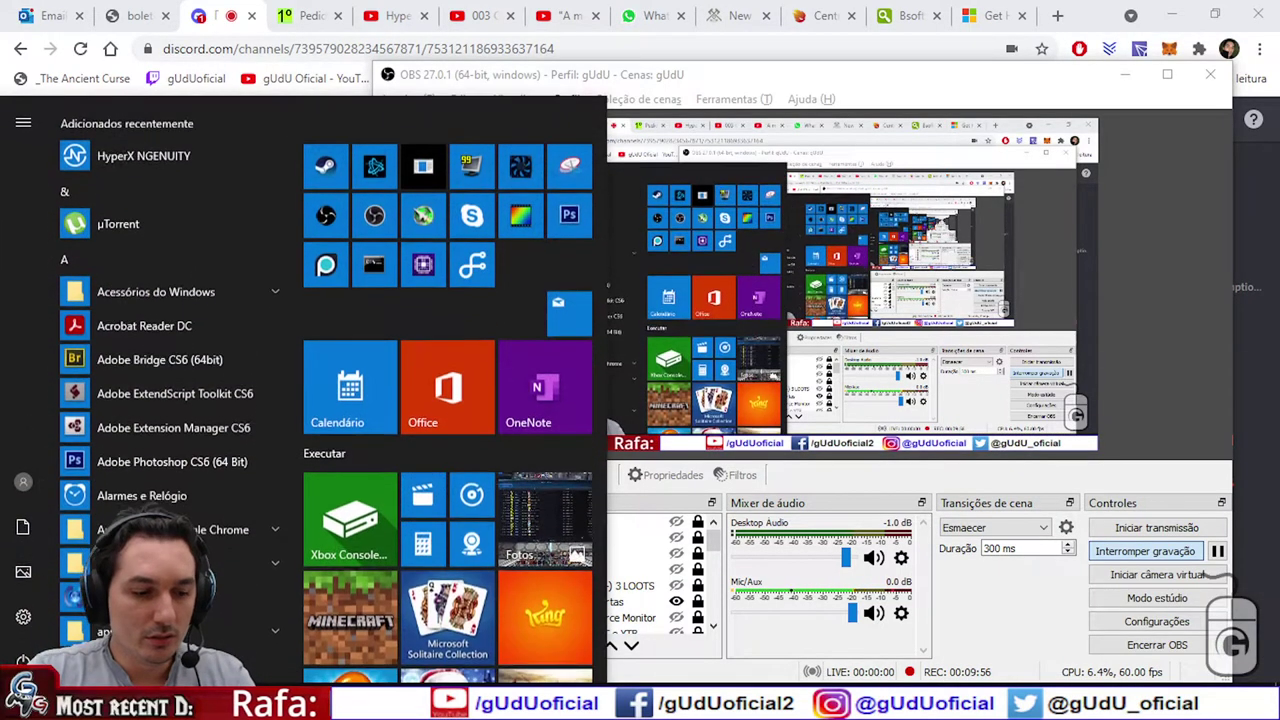
pyautogui.write('som')
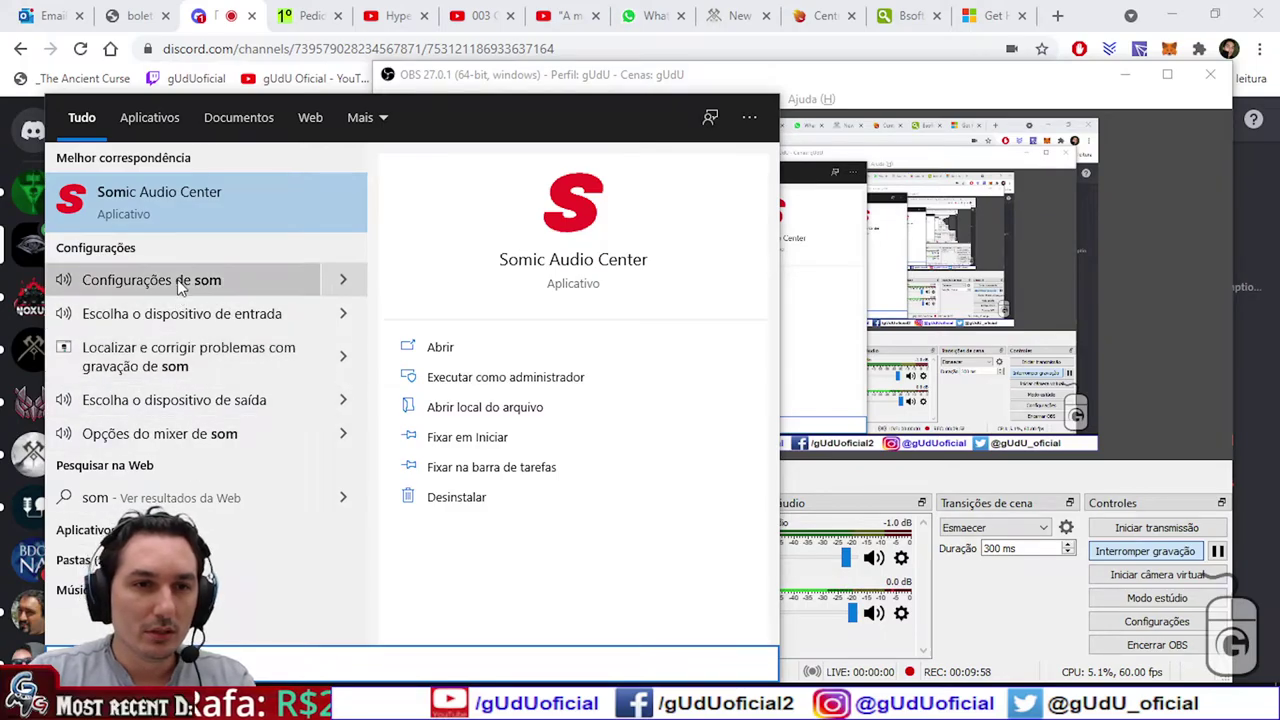
pyautogui.click(178, 282)
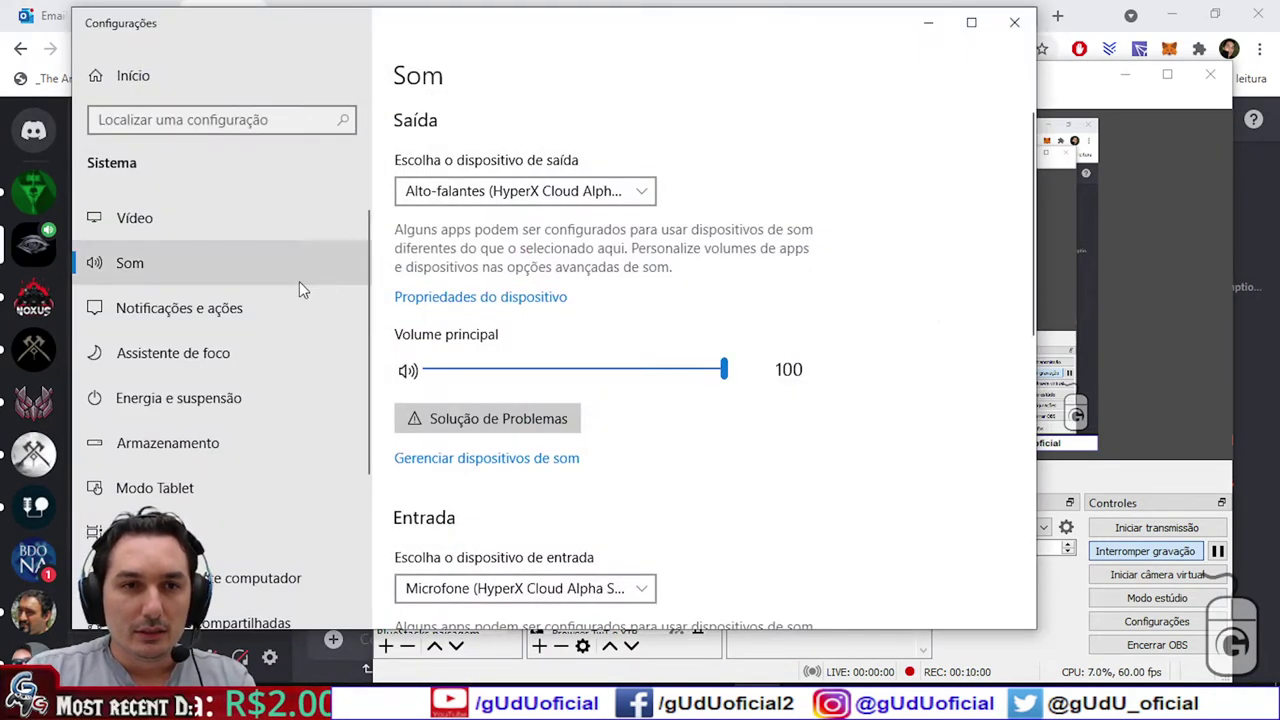
# Step: Enable Escutar o dispositivo in the input microphone's additional properties and check the audio mixer levels in OBS
pyautogui.scroll(-8, 909, 326)
pyautogui.scroll(2, 857, 331)
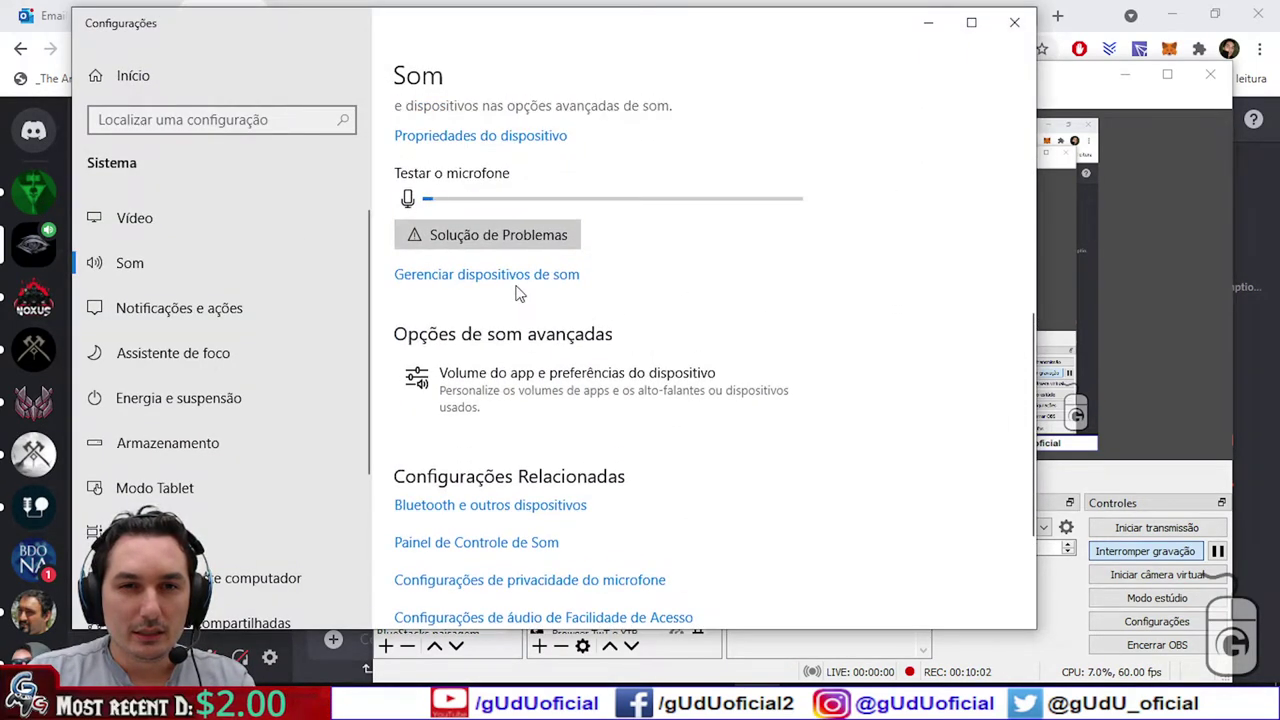
pyautogui.click(498, 138)
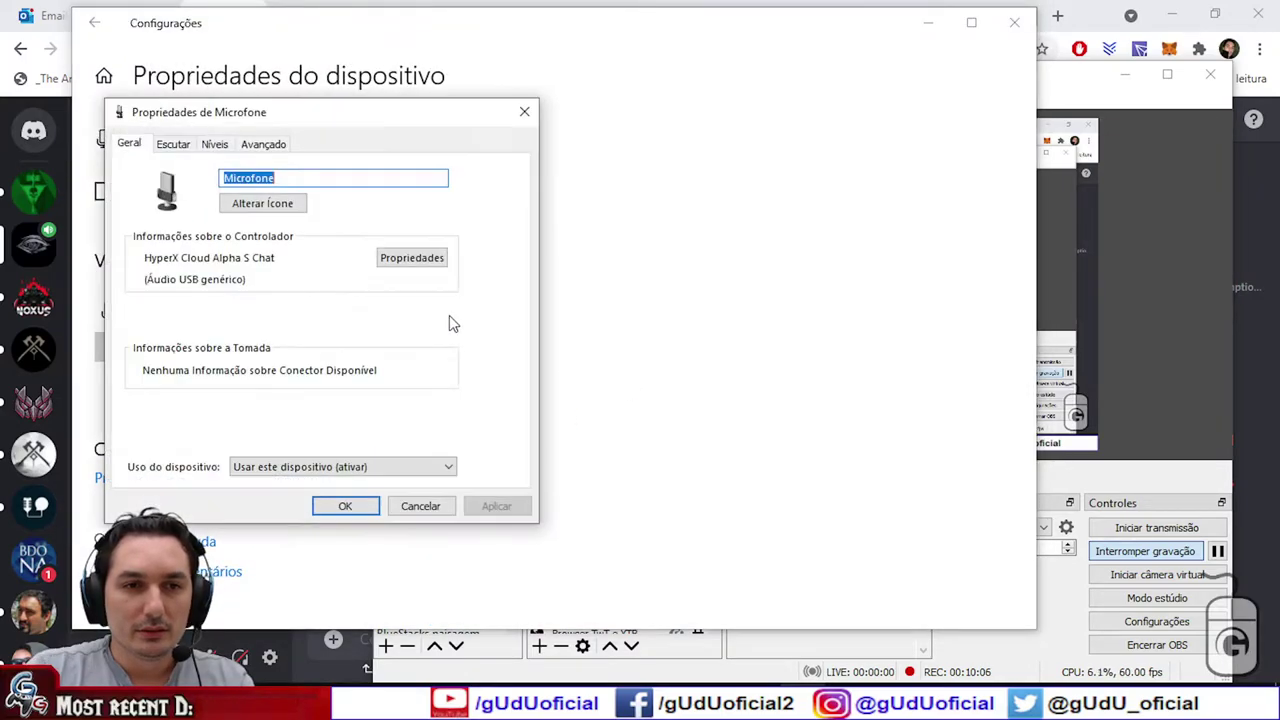
pyautogui.click(172, 144)
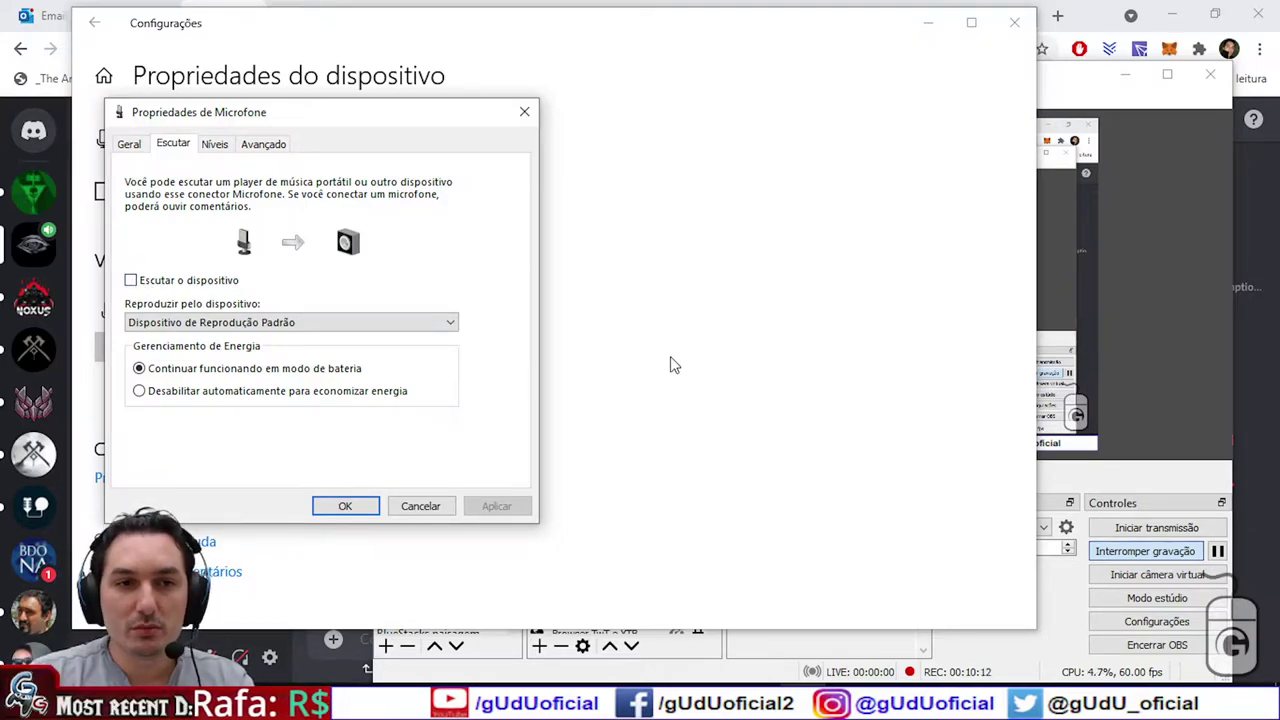
pyautogui.click(131, 281)
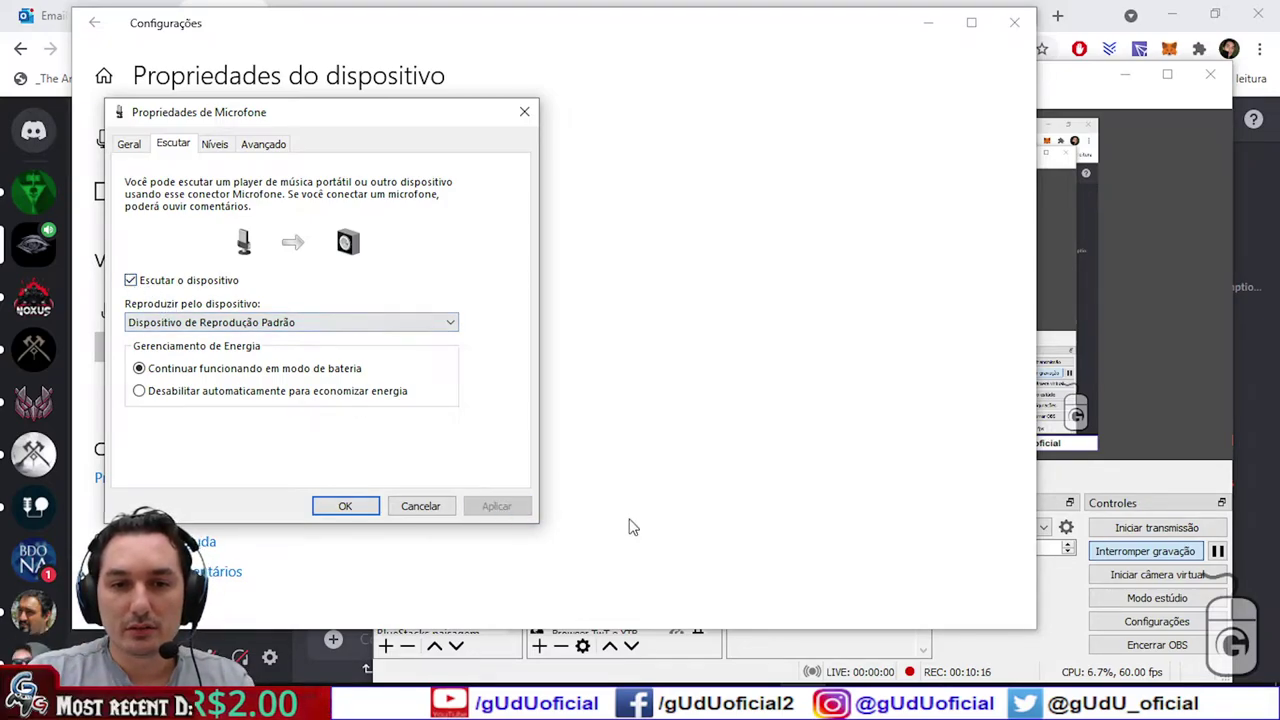
pyautogui.click(1040, 590)
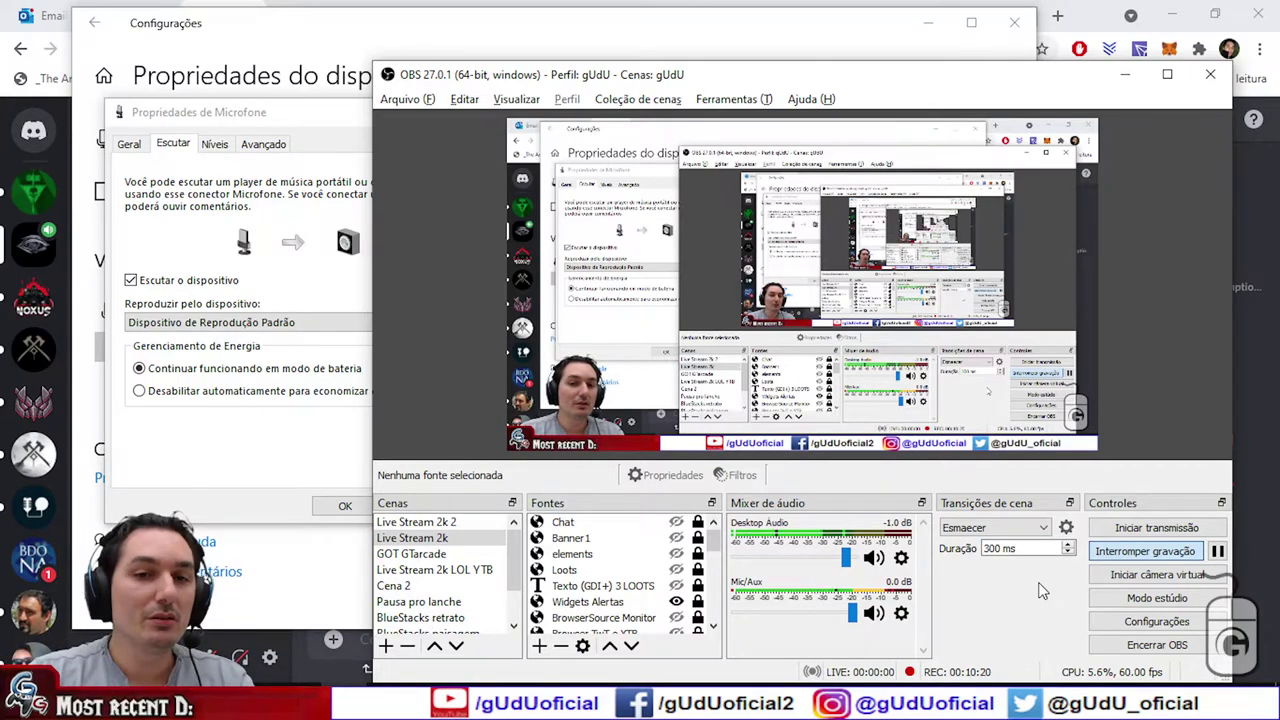
# Step: Disable Escutar o dispositivo for the microphone, apply the change, and close its properties
pyautogui.click(285, 447)
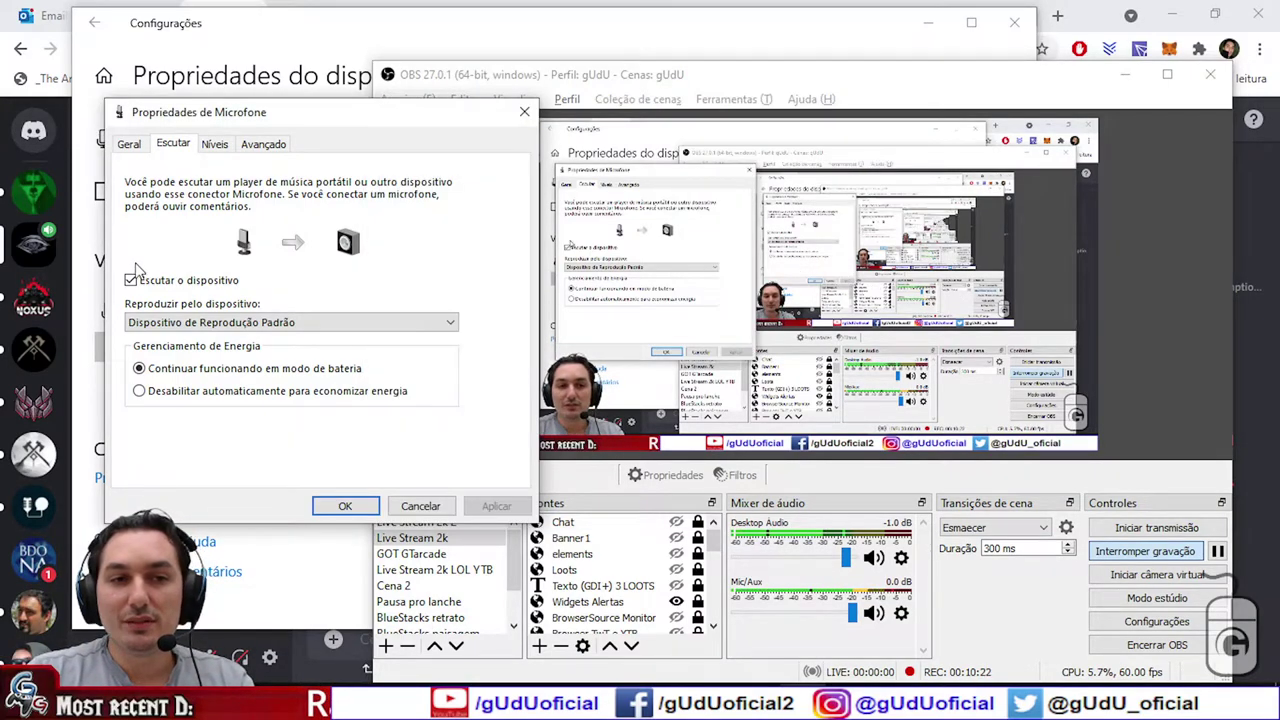
pyautogui.click(131, 280)
pyautogui.click(495, 506)
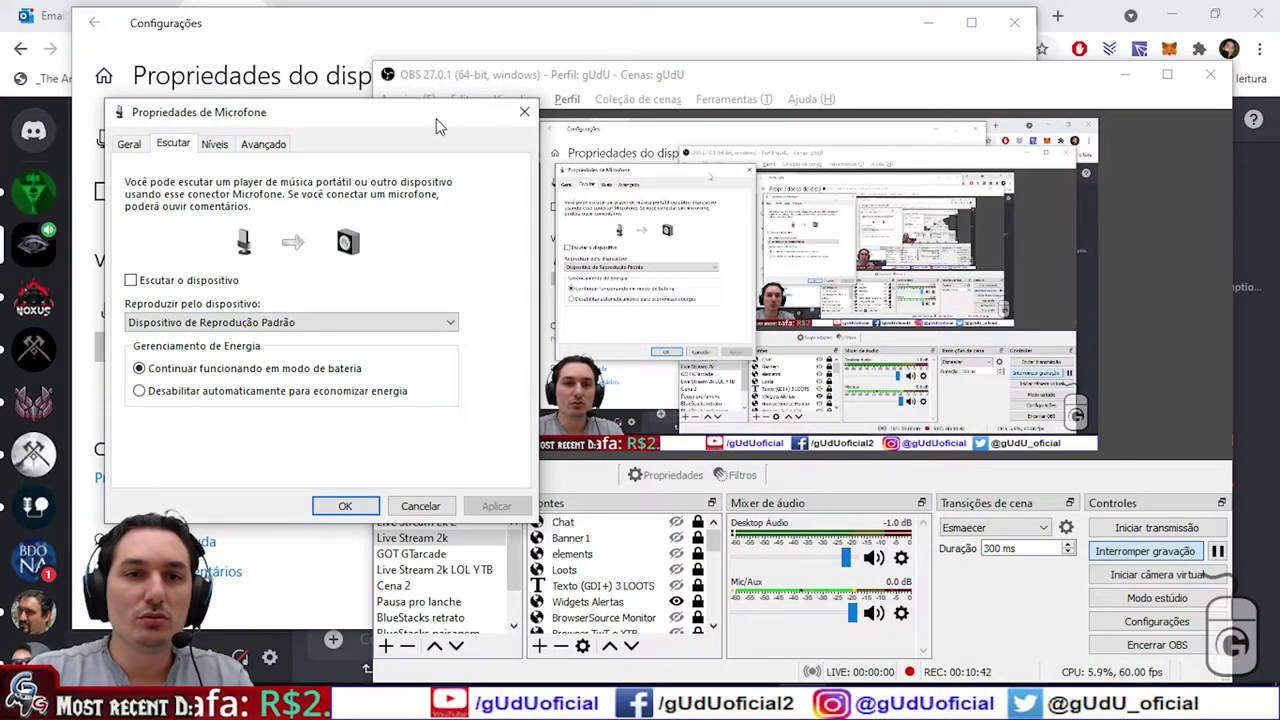
pyautogui.click(458, 35)
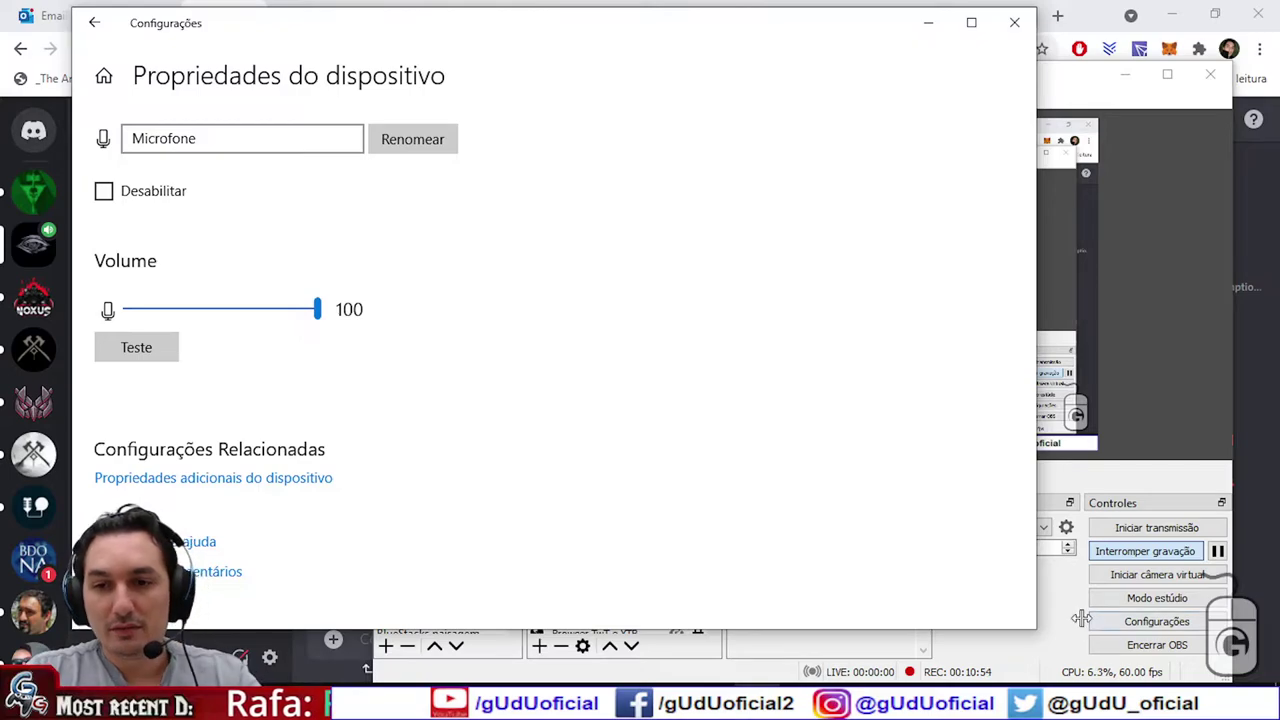
# Step: Switch to OBS and set the Mic/Aux source's device to Microfone (5- USB Audio Device) in its properties
pyautogui.click(1052, 605)
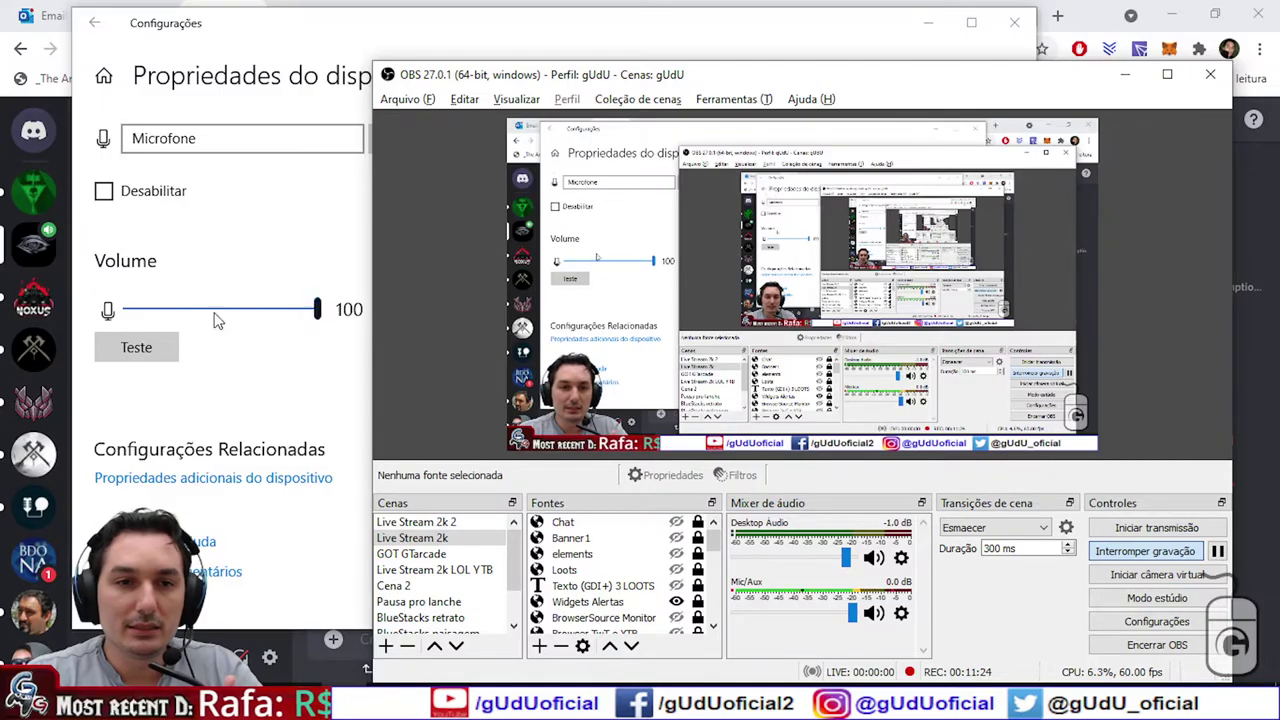
pyautogui.click(394, 585)
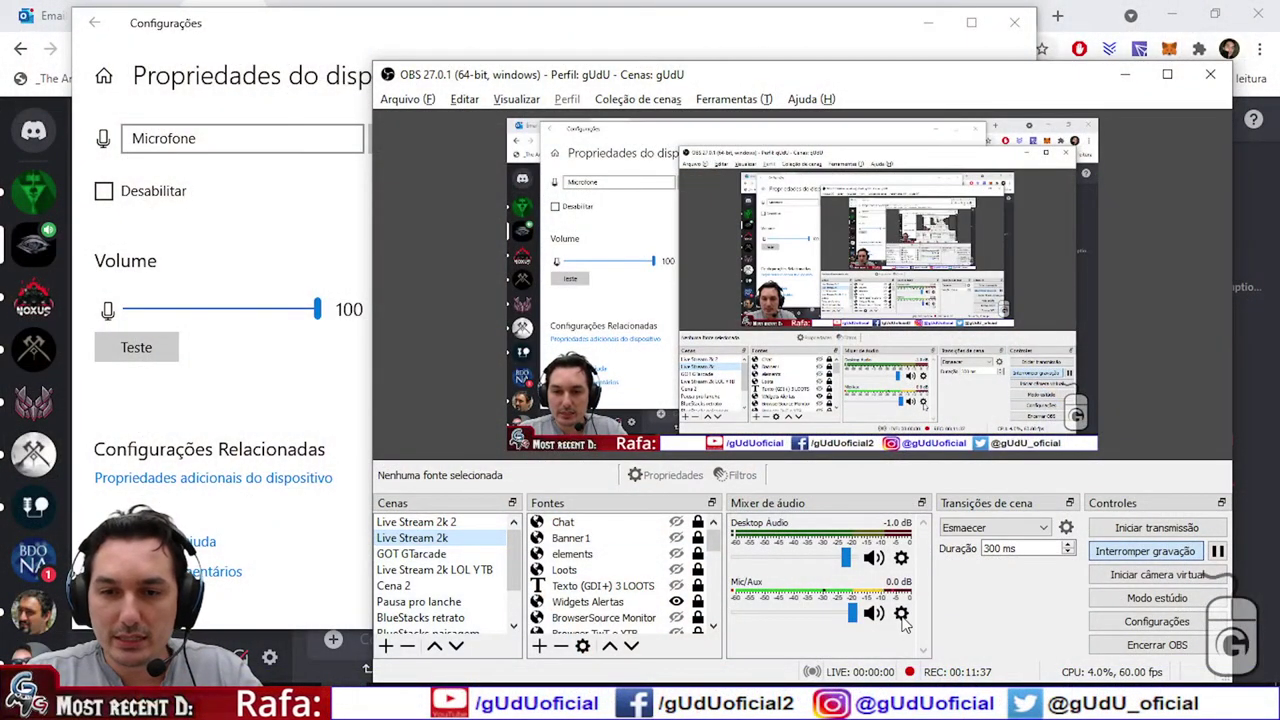
pyautogui.click(901, 613)
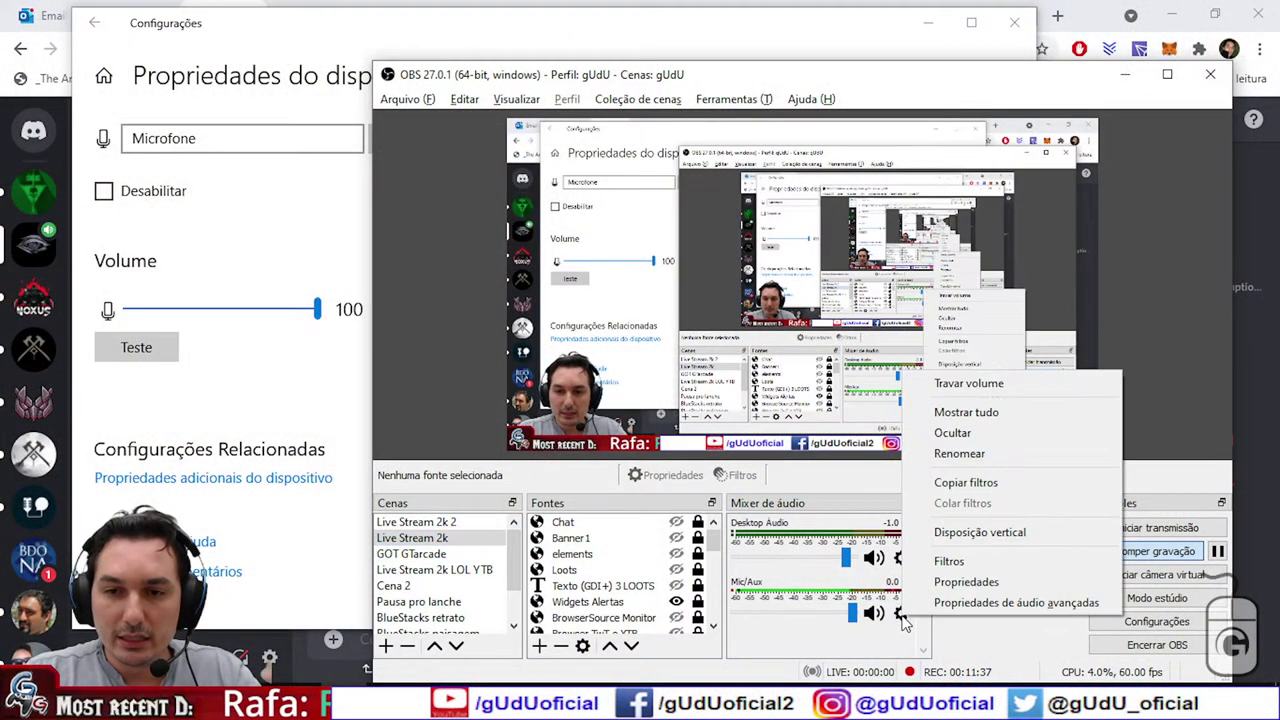
pyautogui.click(1005, 588)
pyautogui.click(669, 143)
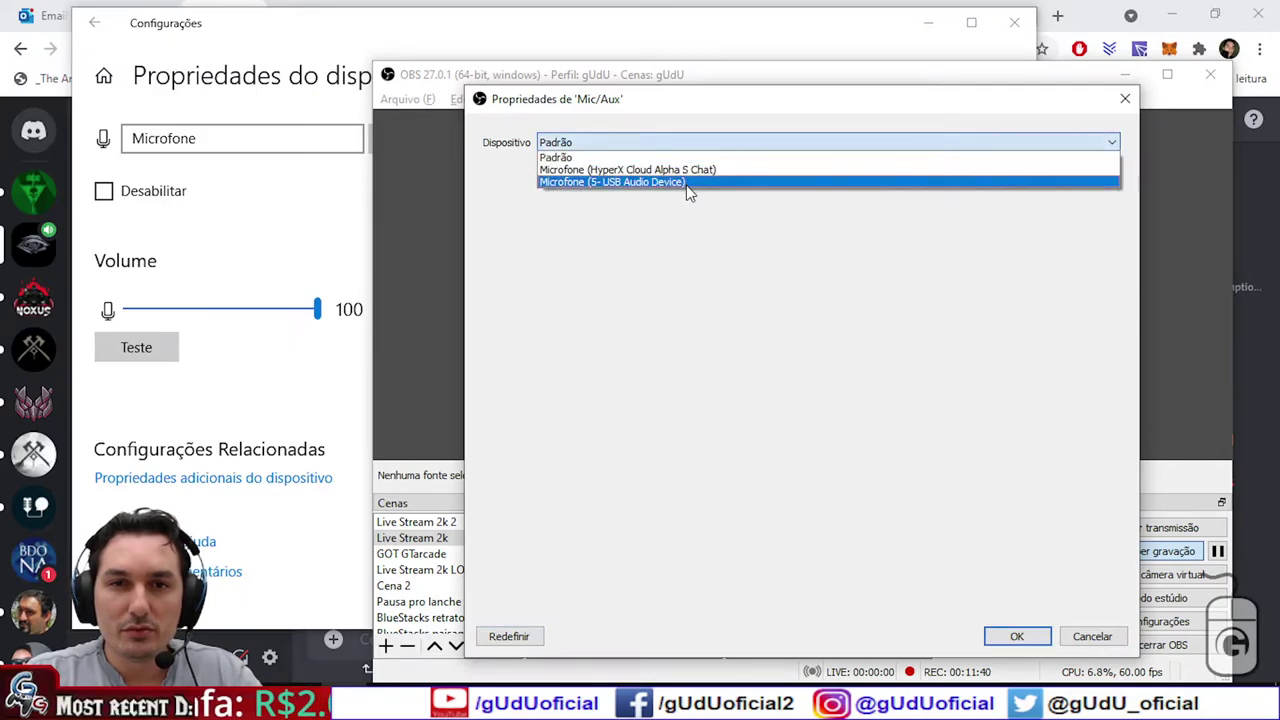
pyautogui.click(687, 185)
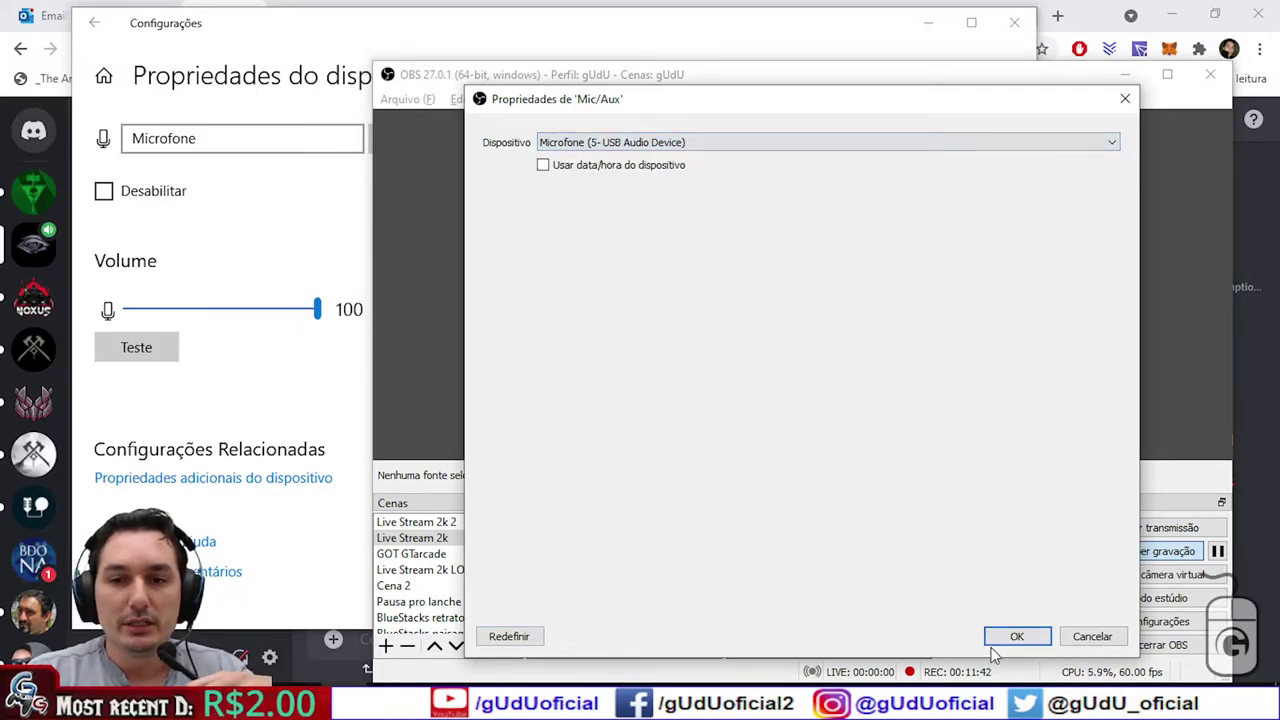
pyautogui.click(1014, 640)
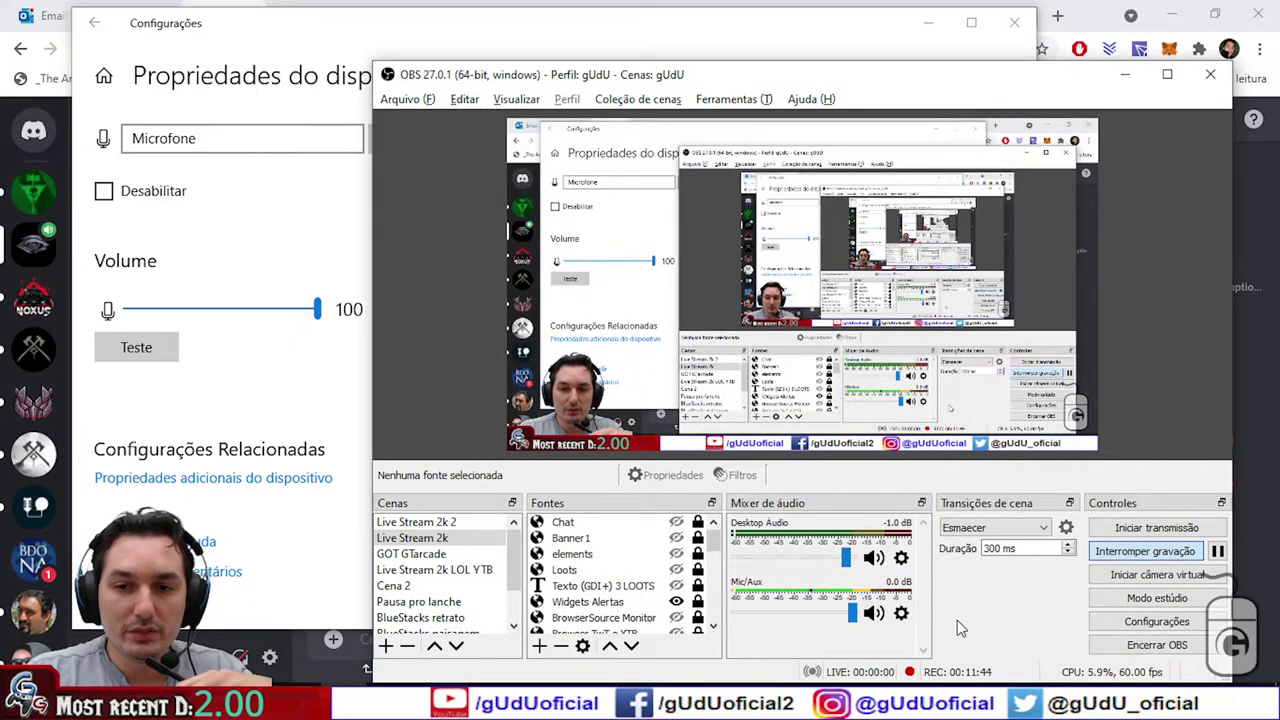
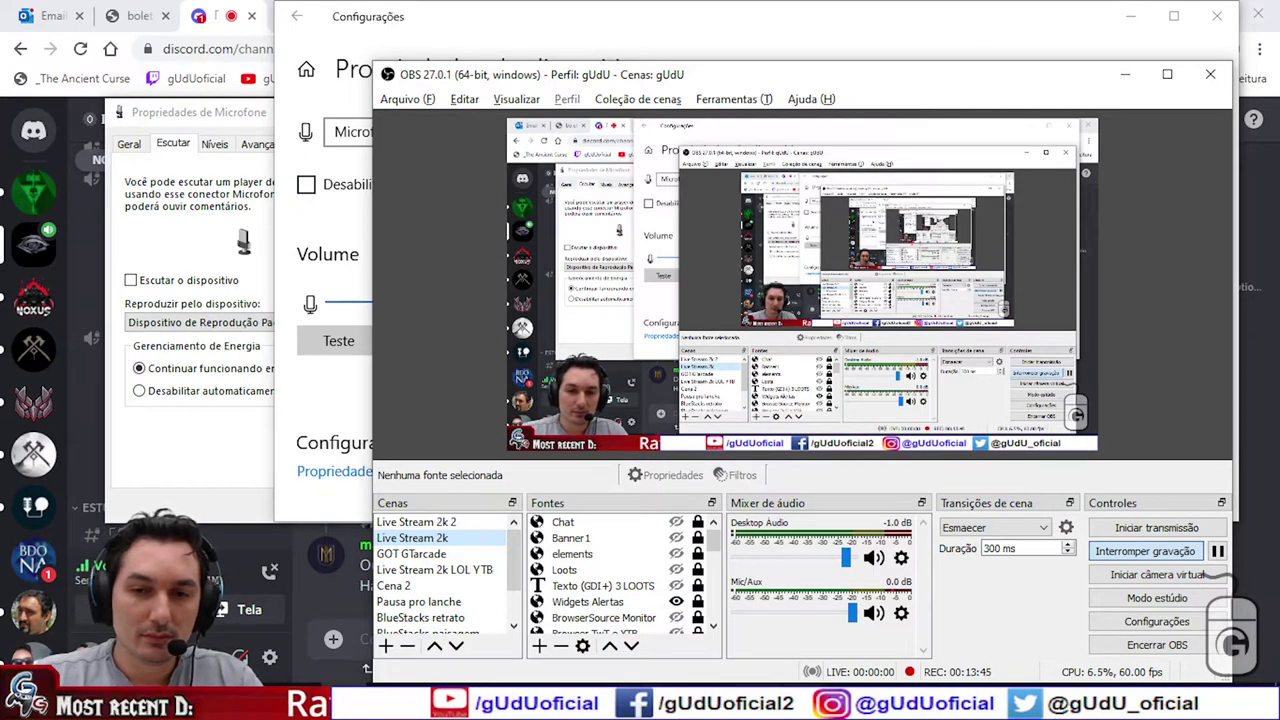
# Step: Open the Windows Run dialog, enter sample text to test how the microphone picks up keyboard noise, and return to OBS
pyautogui.press('super+r')
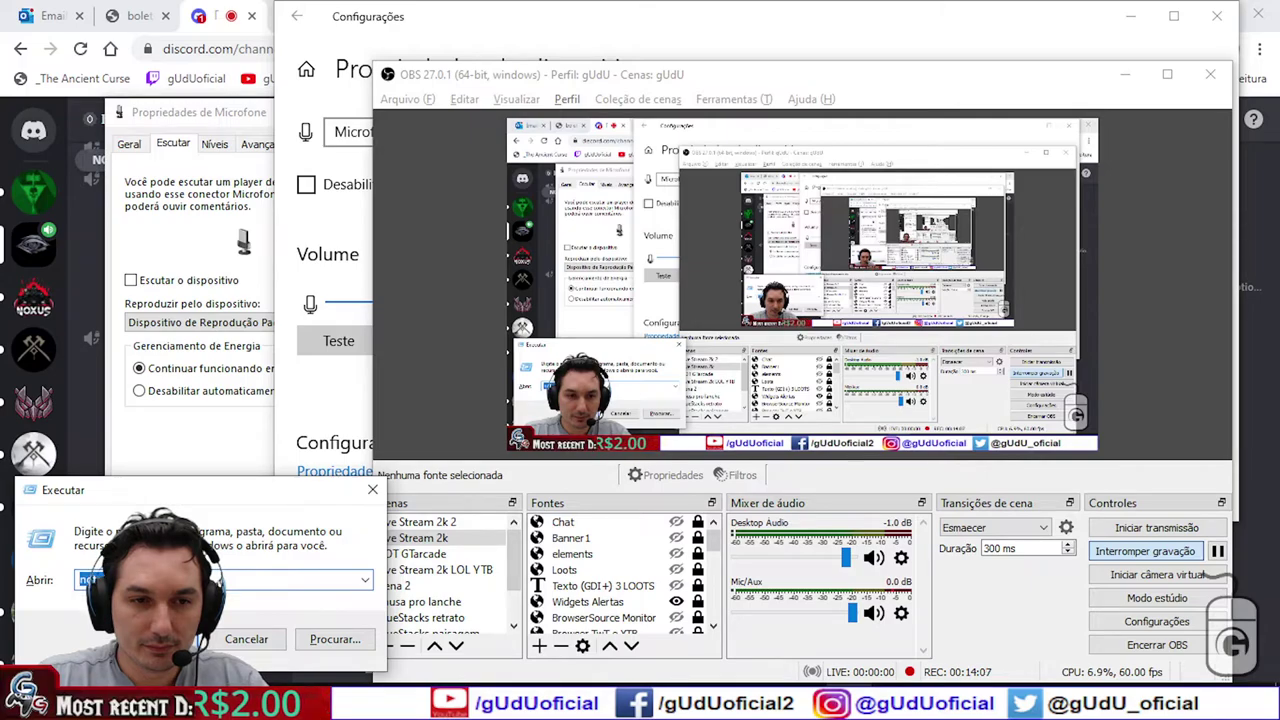
pyautogui.write('note')
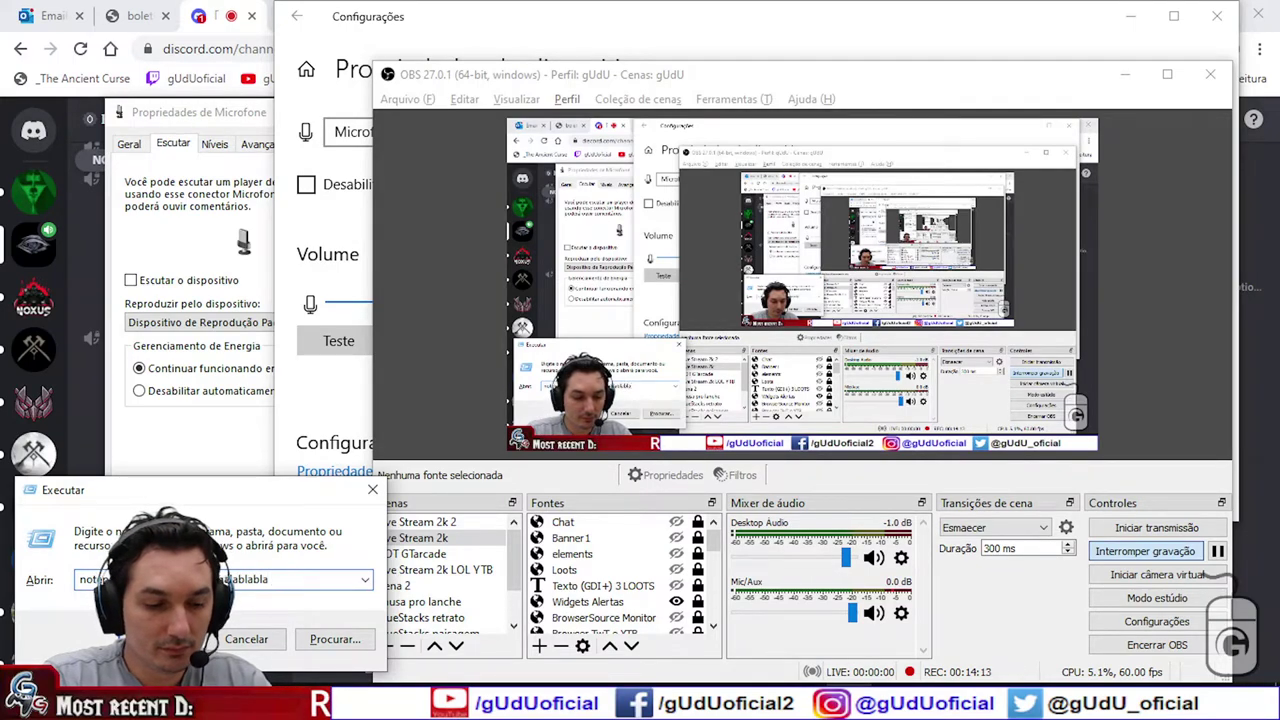
pyautogui.hotkey('ctrl', 'a')
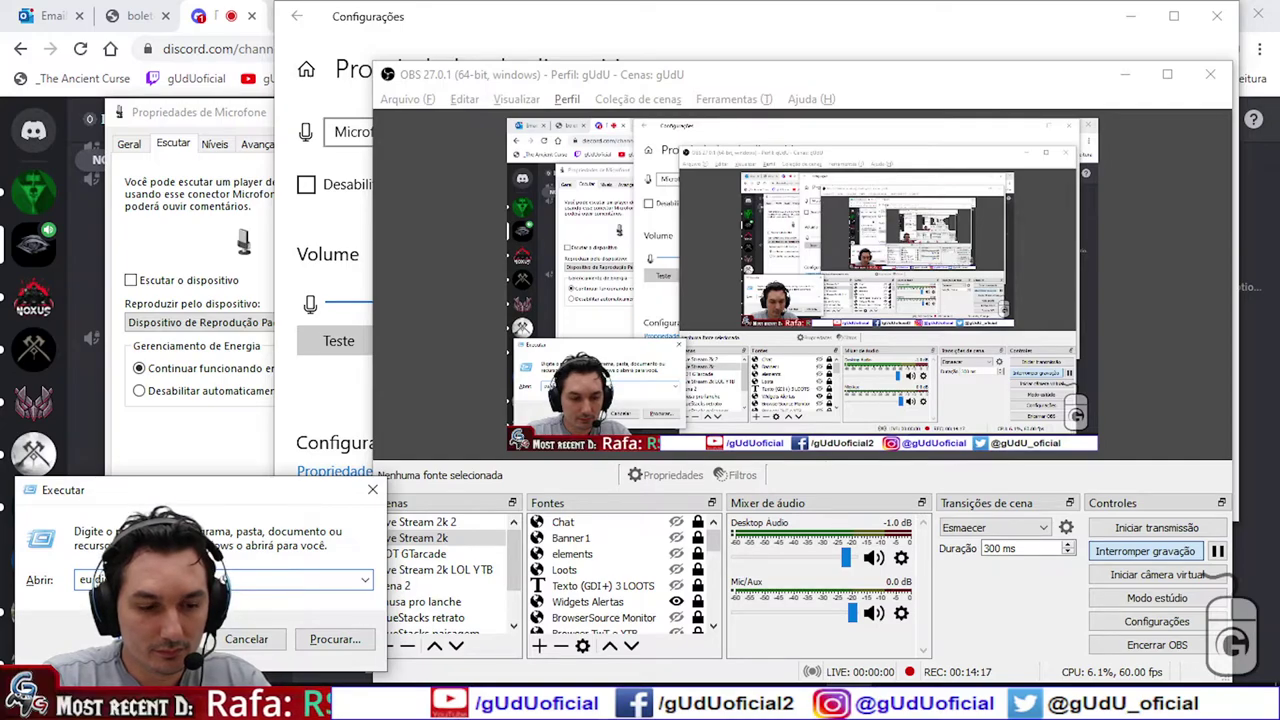
pyautogui.write('automaticamente')
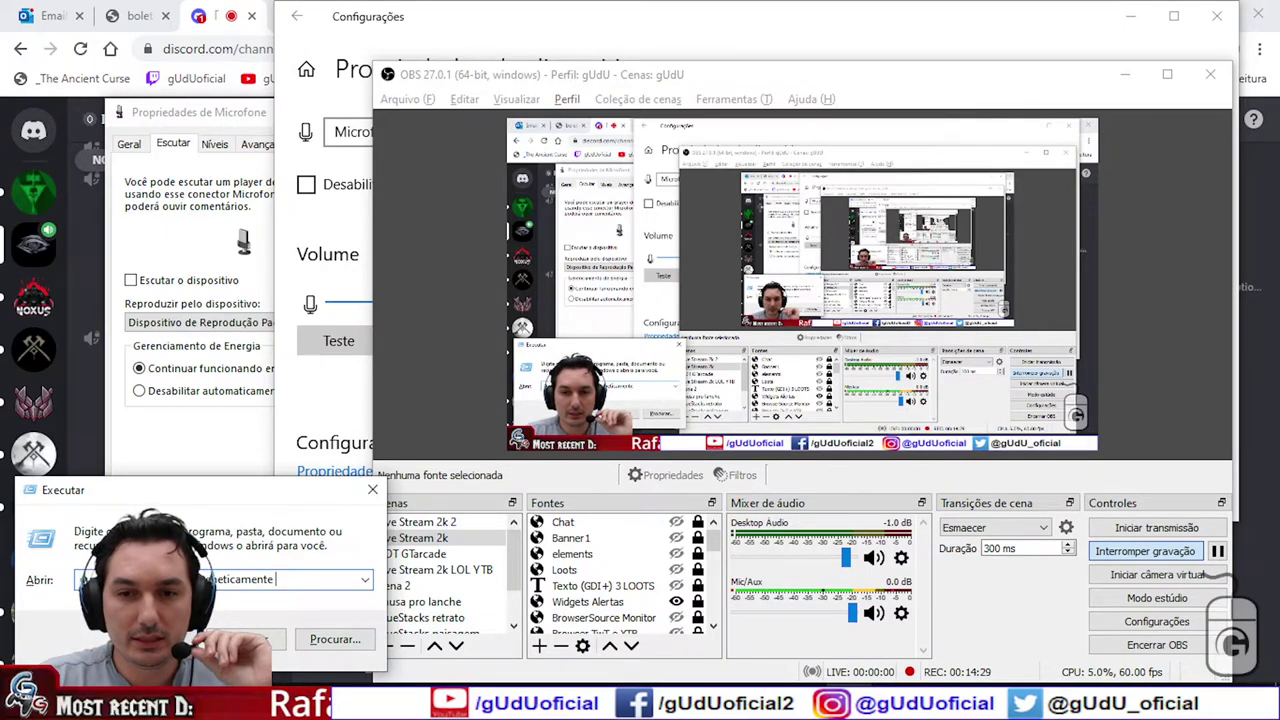
pyautogui.click(988, 602)
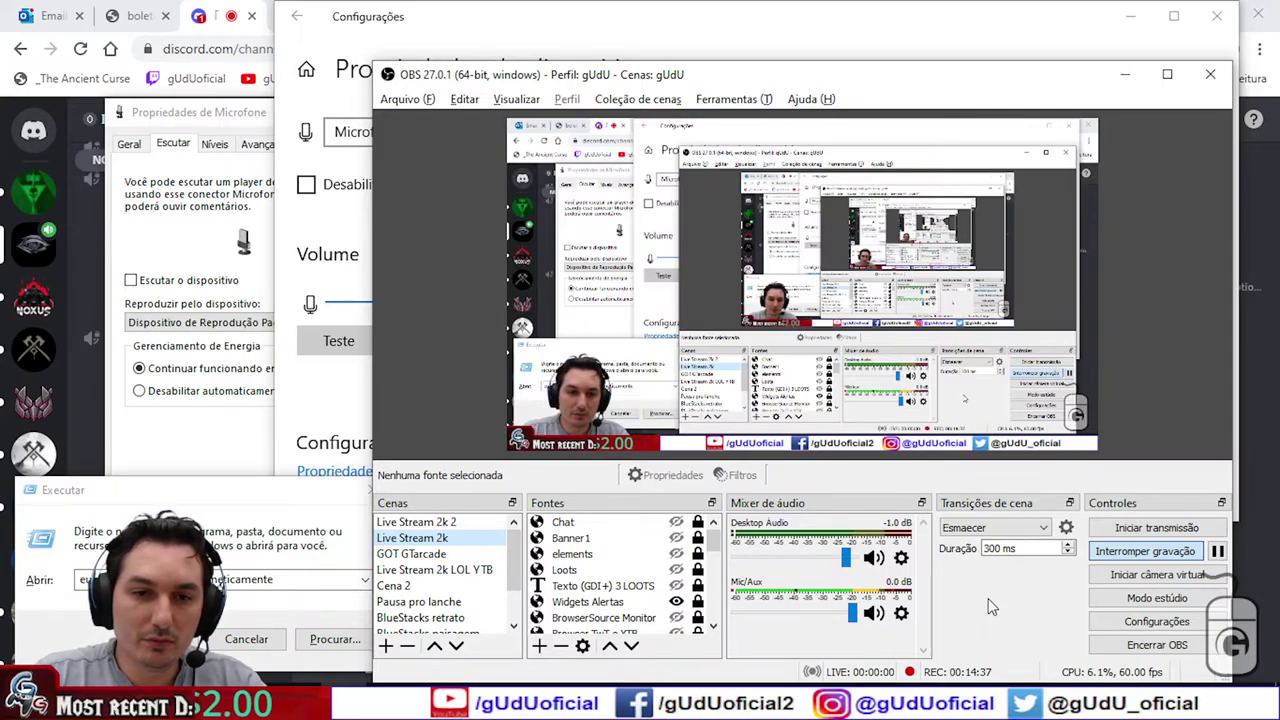
# Step: Go back to the Run dialog and replace its text with random letters starting with "jajsi" as a keyboard noise test
pyautogui.click(294, 428)
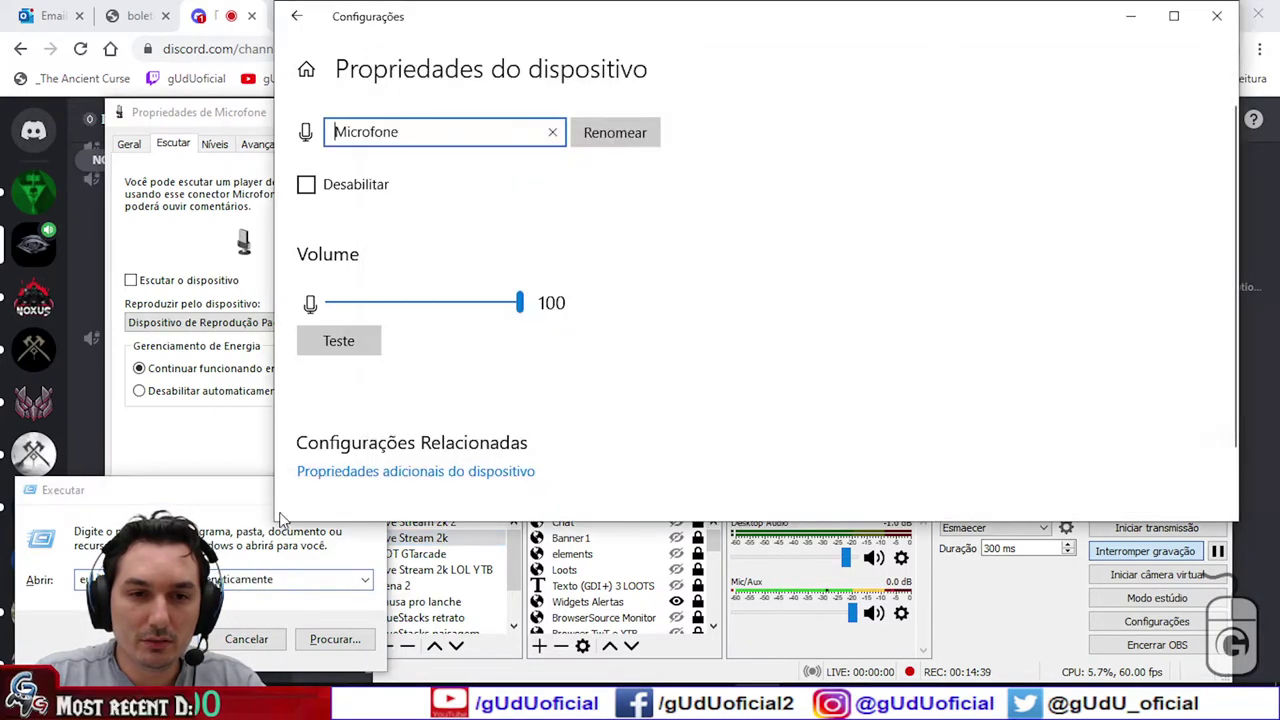
pyautogui.click(213, 496)
pyautogui.write('eu digitei automatica')
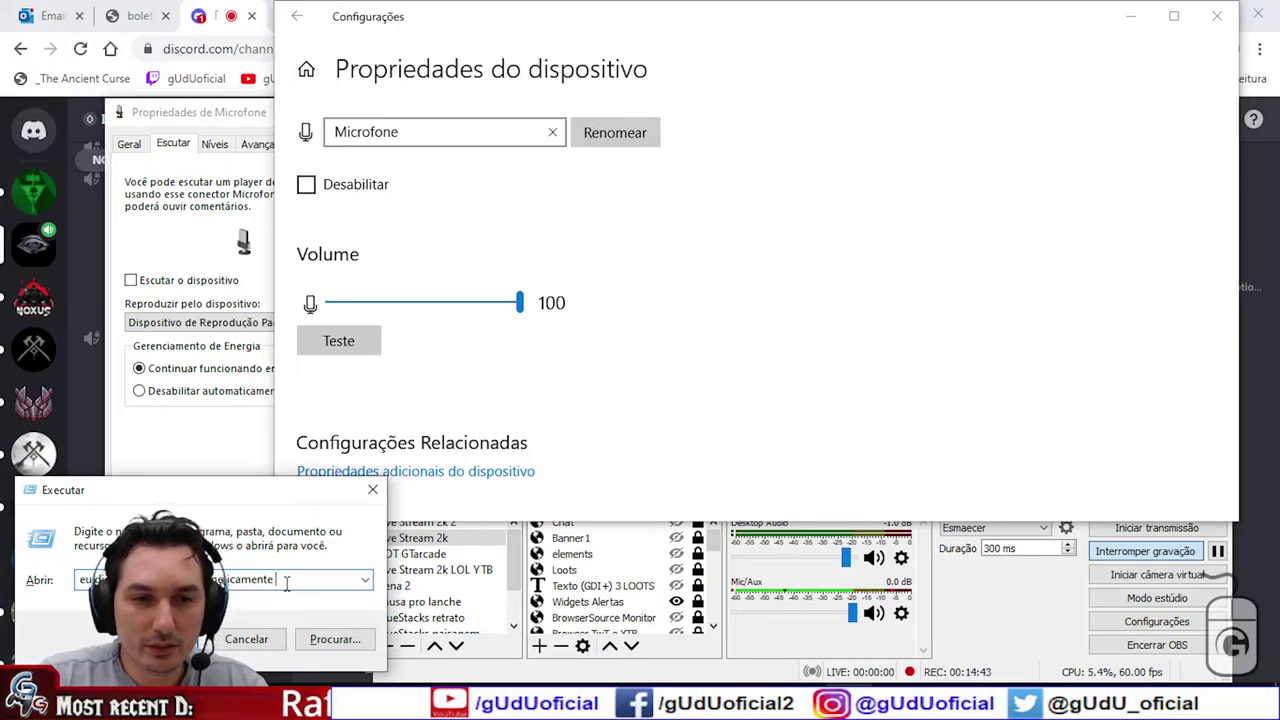
pyautogui.moveTo(286, 583); pyautogui.dragTo(55, 567)
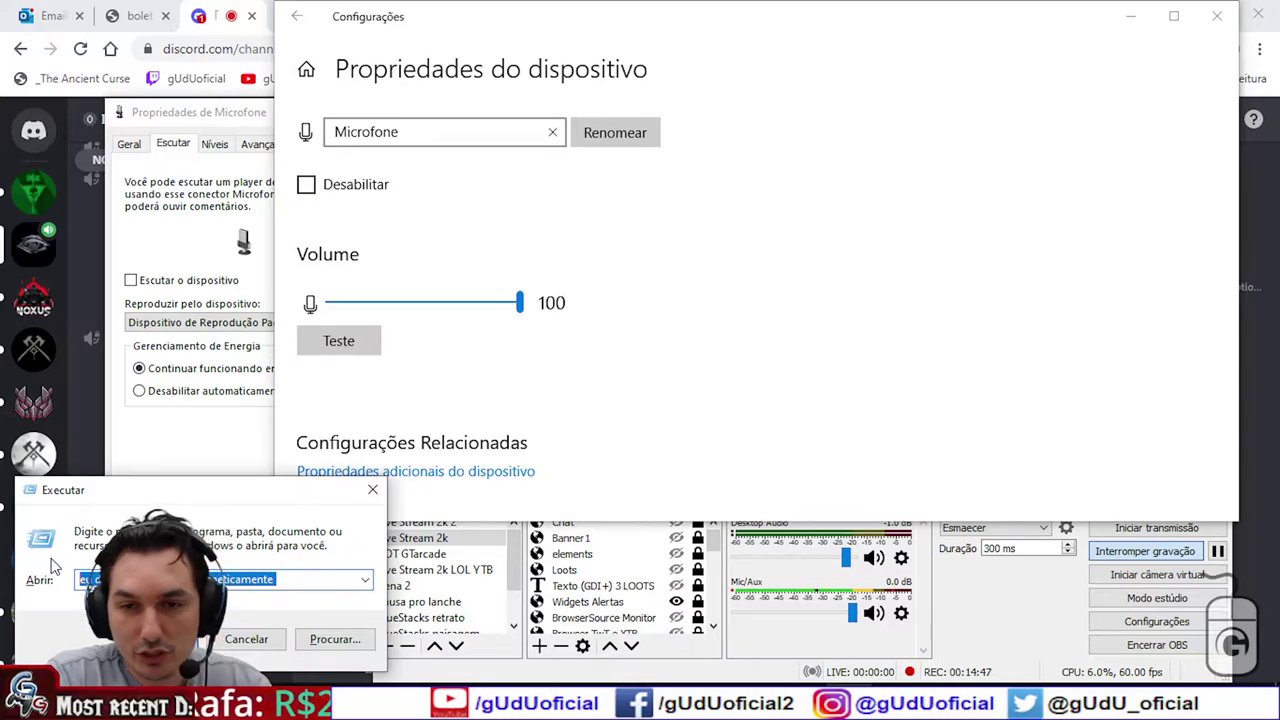
pyautogui.write('jajsi')
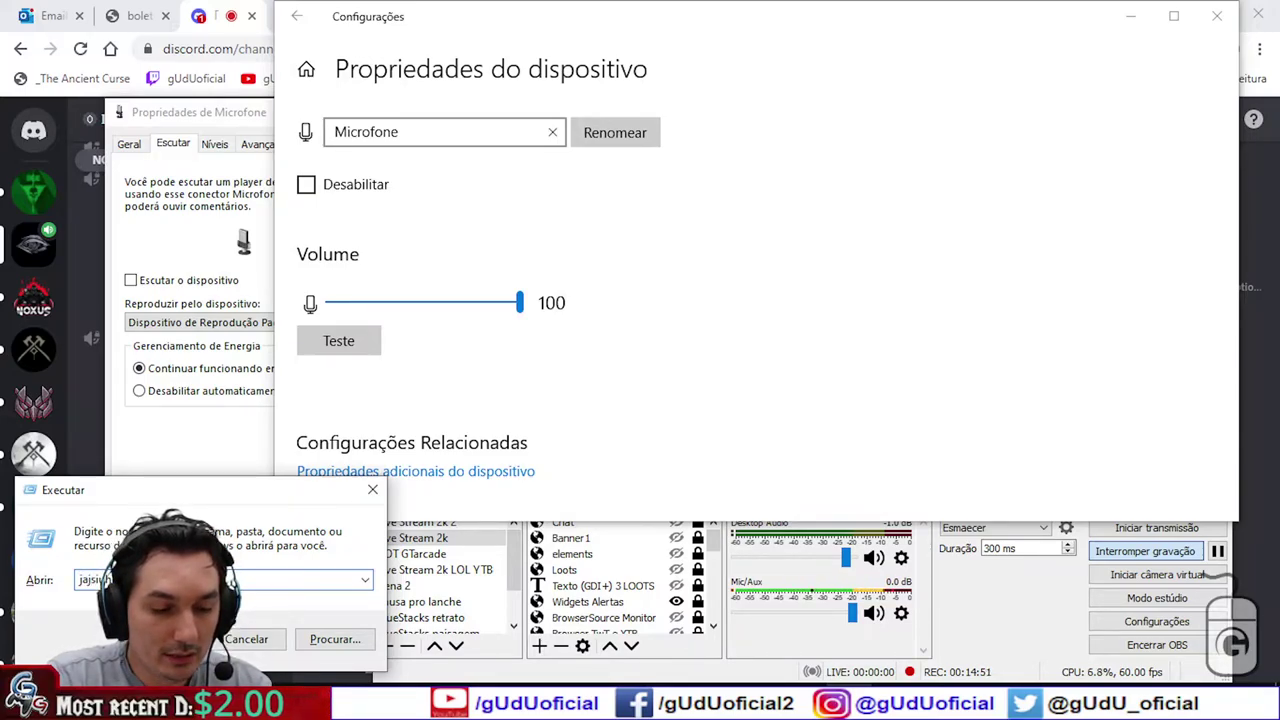
# Step: Replace the Run dialog text with a test line starting with "estou" and ending in "enquantollalslaslasklsakklksa", and clear the field
pyautogui.hotkey('ctrl', 'a')
pyautogui.write('estou')
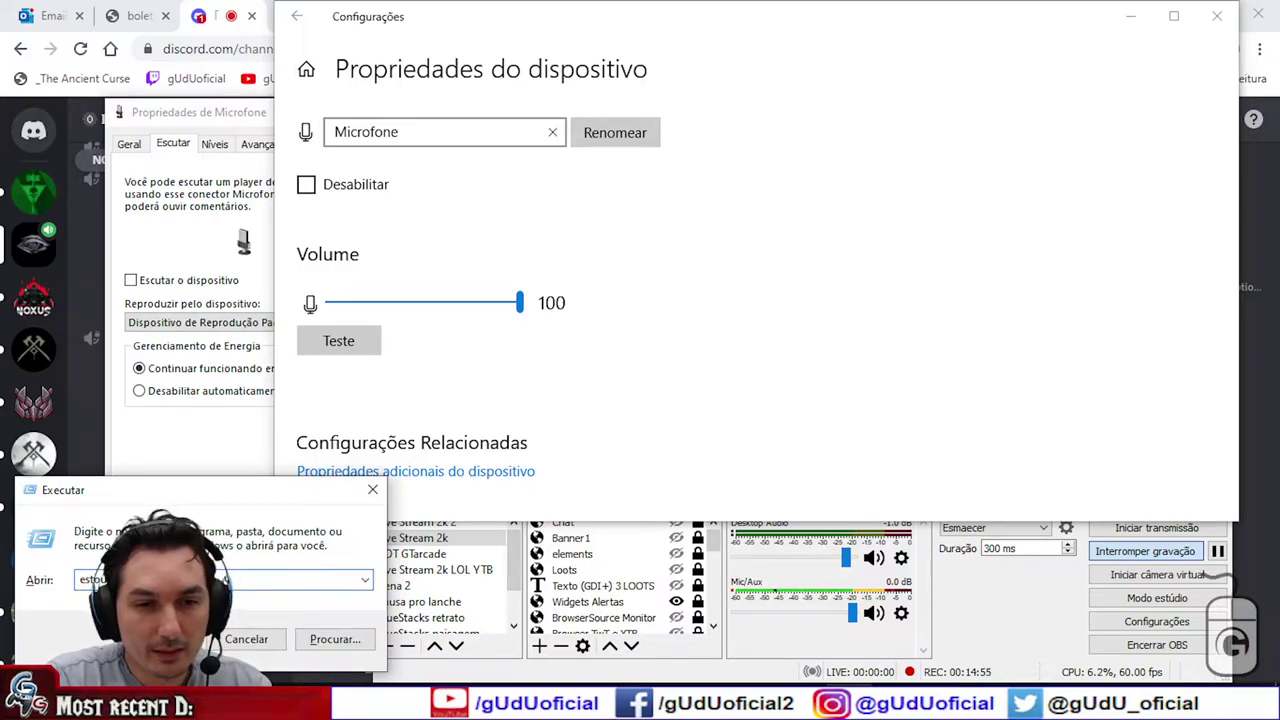
pyautogui.write('s enqua')
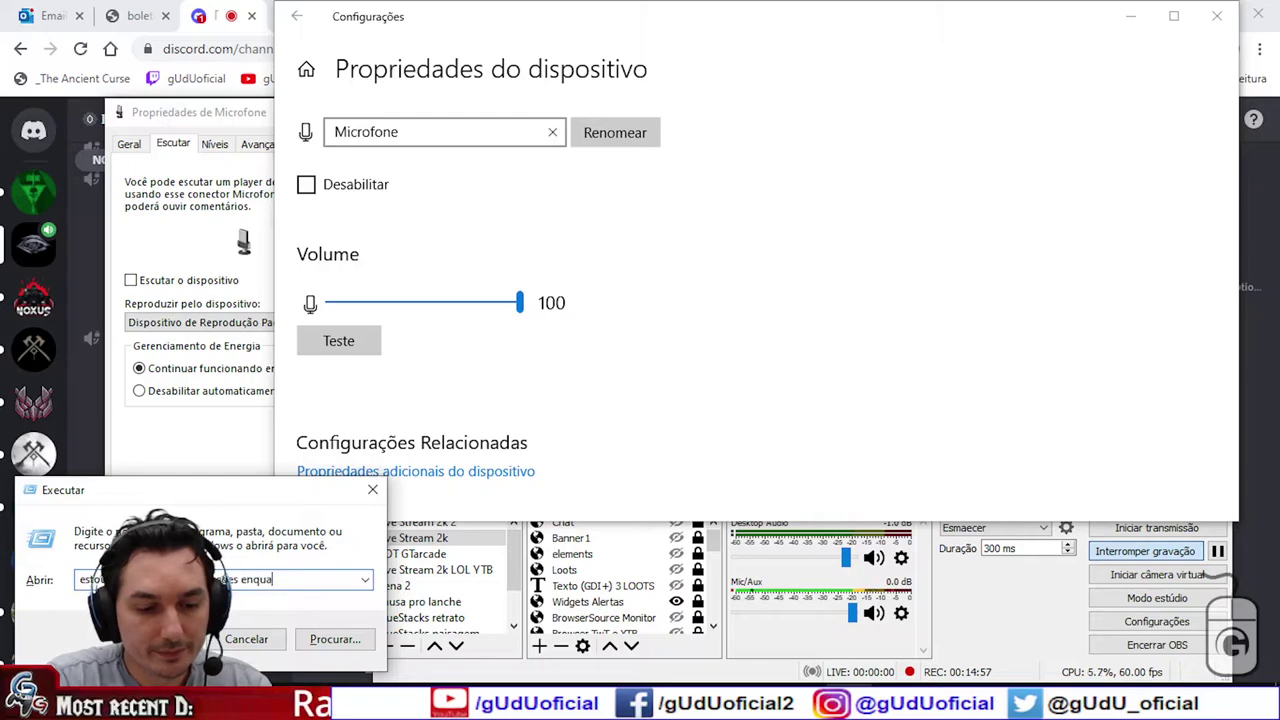
pyautogui.write('ntollalslaslasklsak')
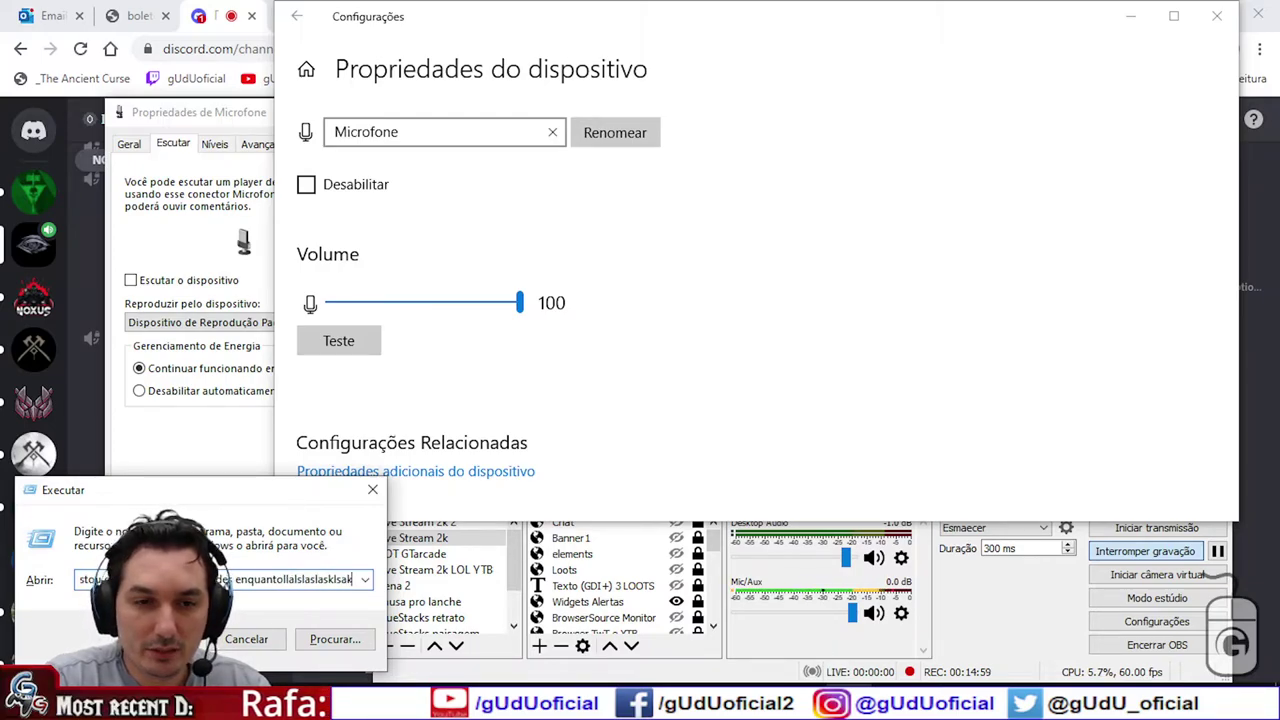
pyautogui.write('klksa')
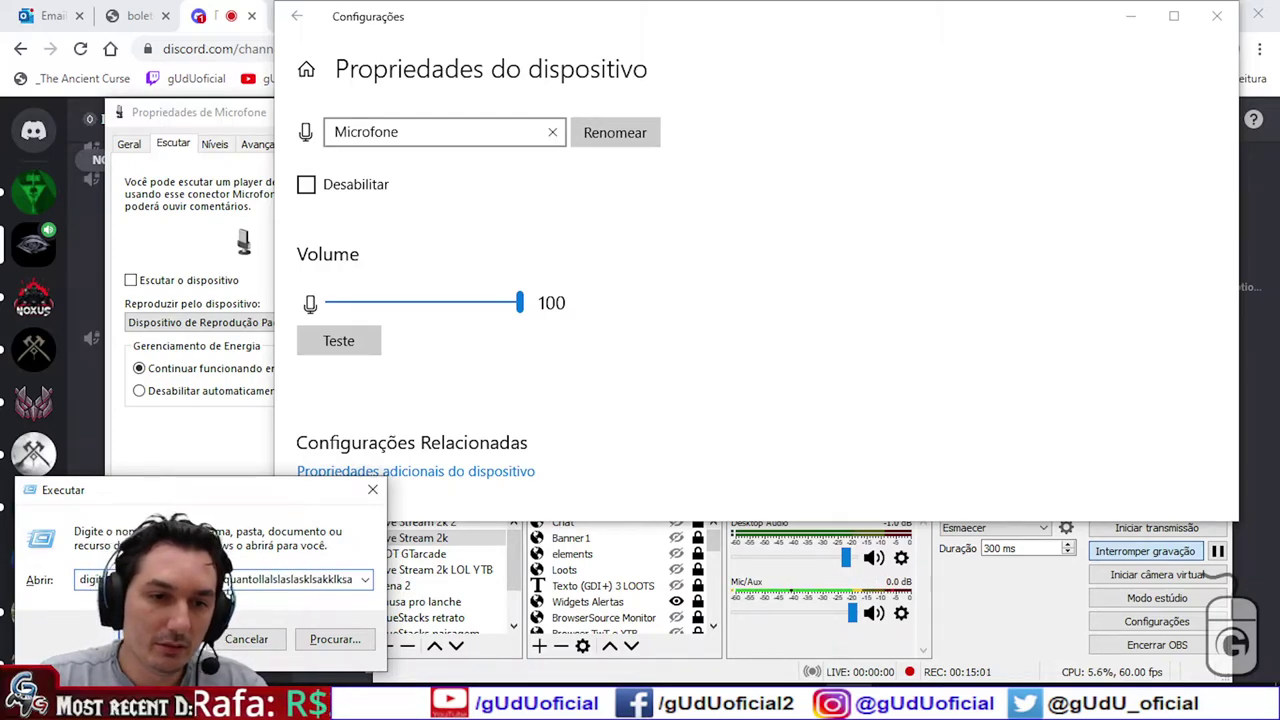
pyautogui.press('Home')
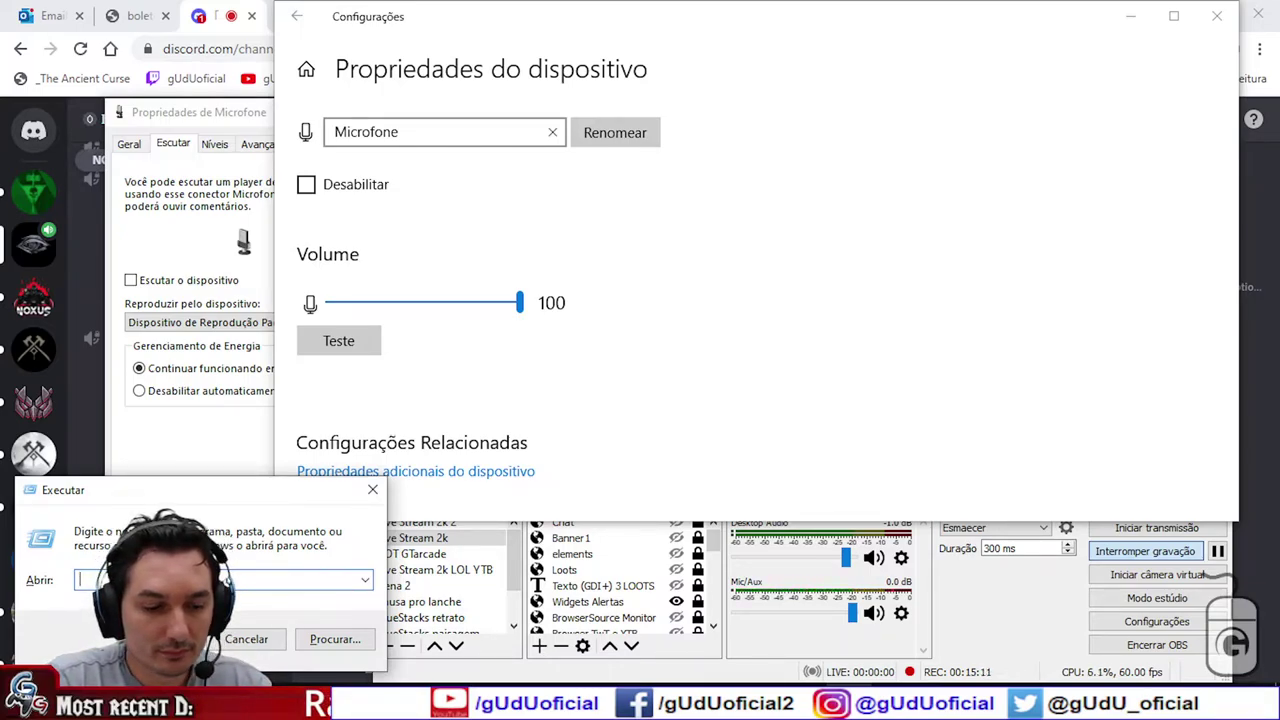
# Step: Enter a test sentence containing "respirando e clicando com o teclado" in the Run dialog to check breathing and keyboard noise, and erase it
pyautogui.write('agor...enas re')
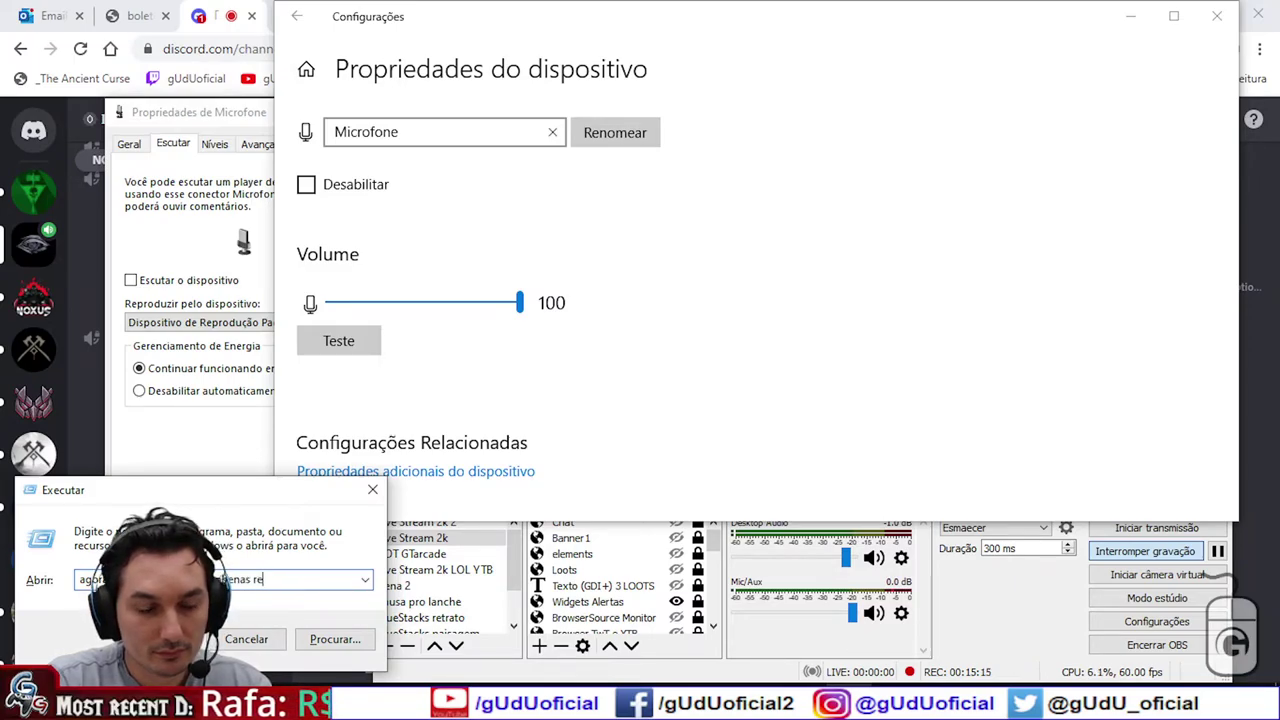
pyautogui.write('spirando ')
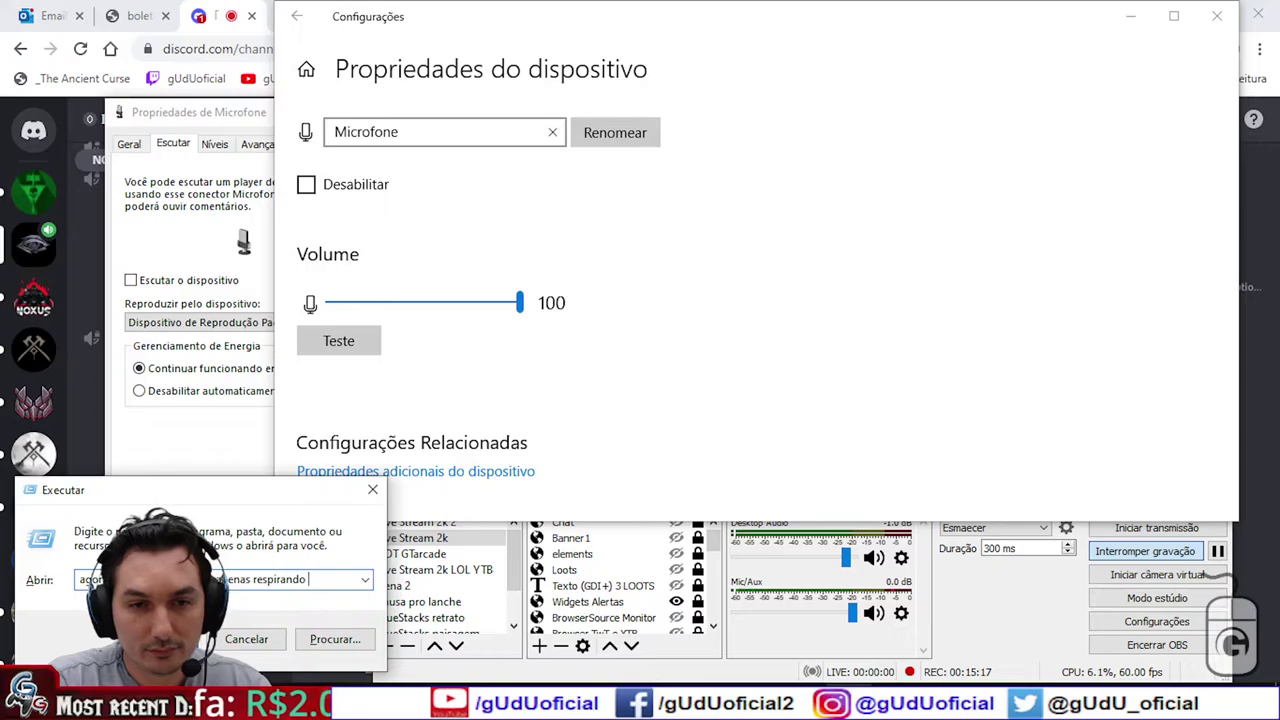
pyautogui.write('e clicando com o')
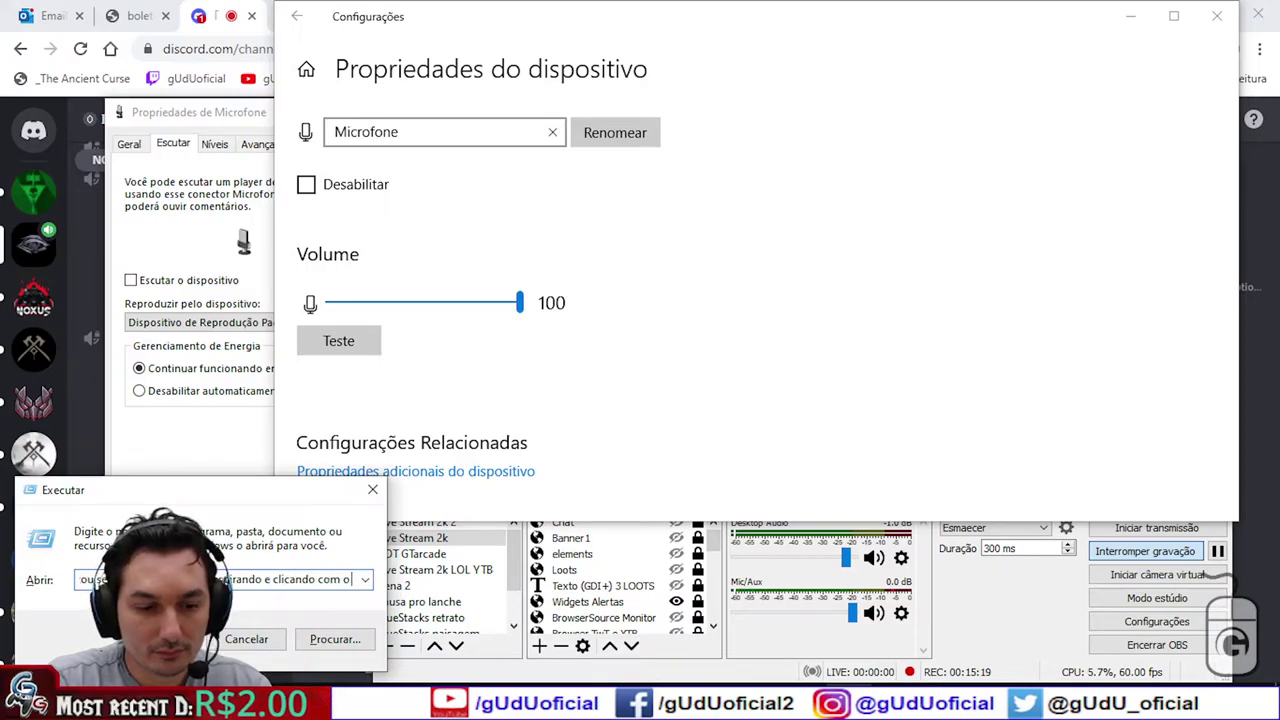
pyautogui.write(' teclado e tambem')
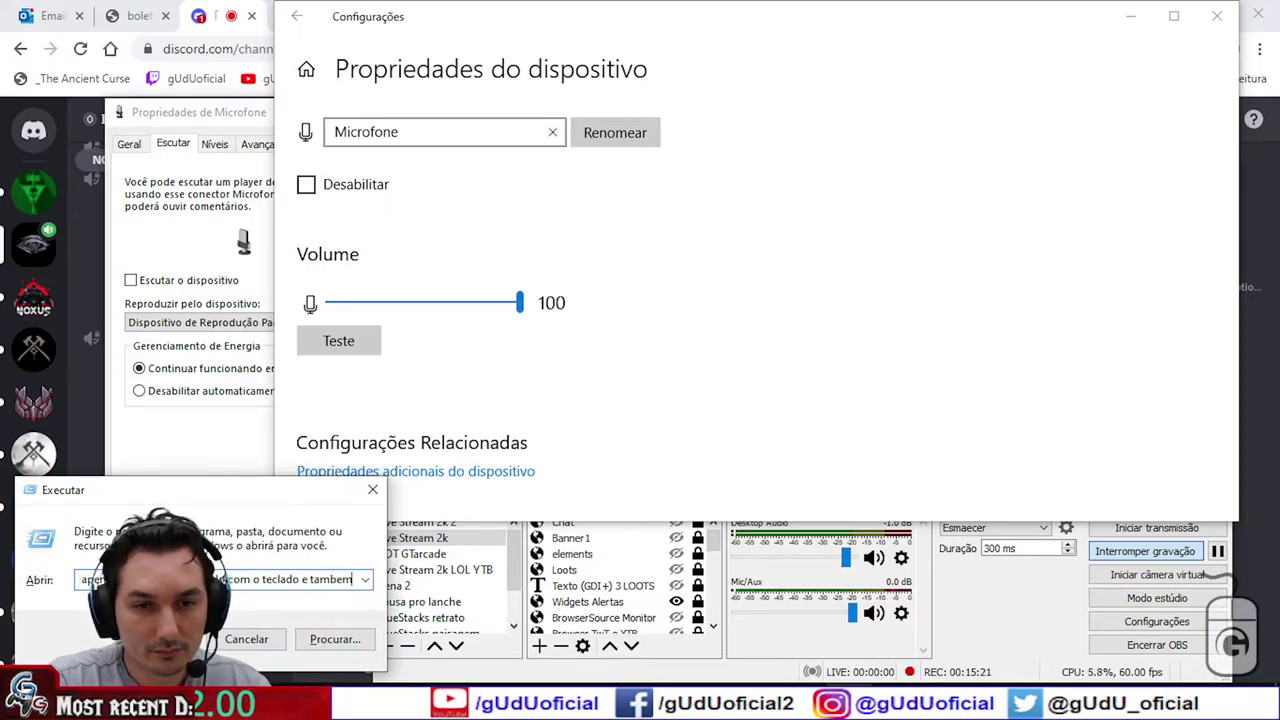
pyautogui.write('a gora com o')
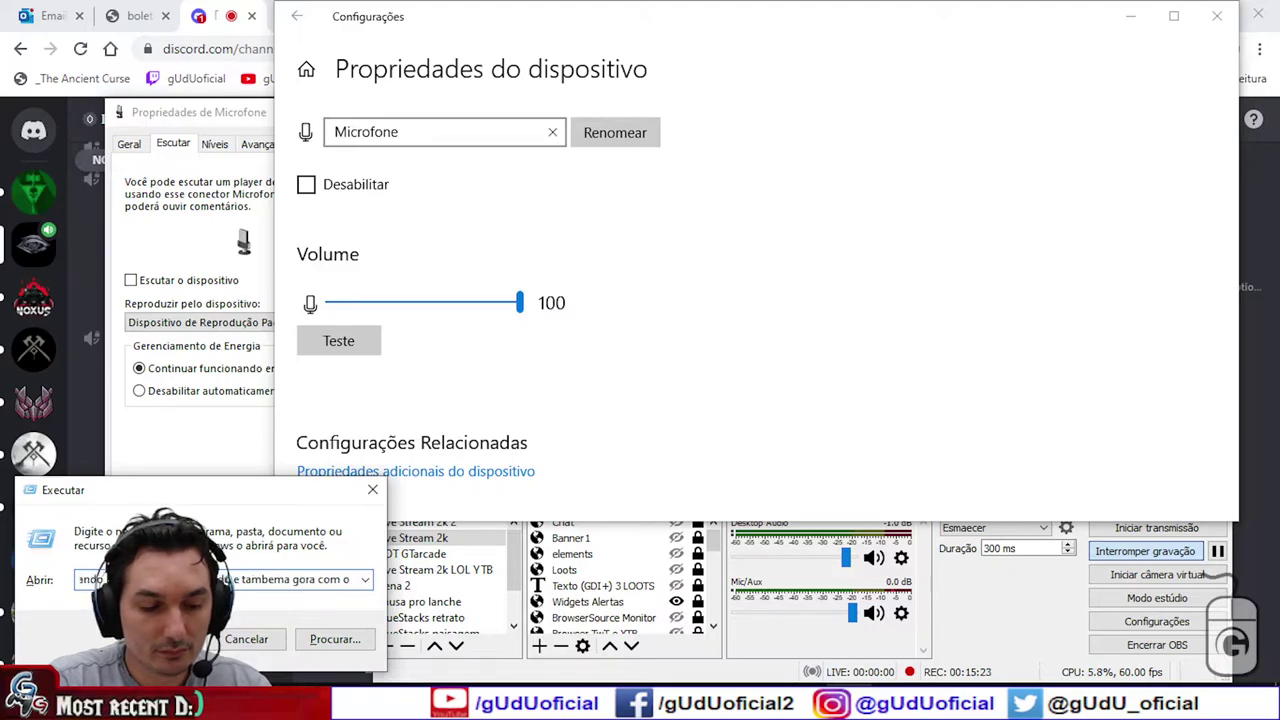
pyautogui.write(' teclado')
pyautogui.hotkey('ctrl', 'a')
pyautogui.press('BackSpace')
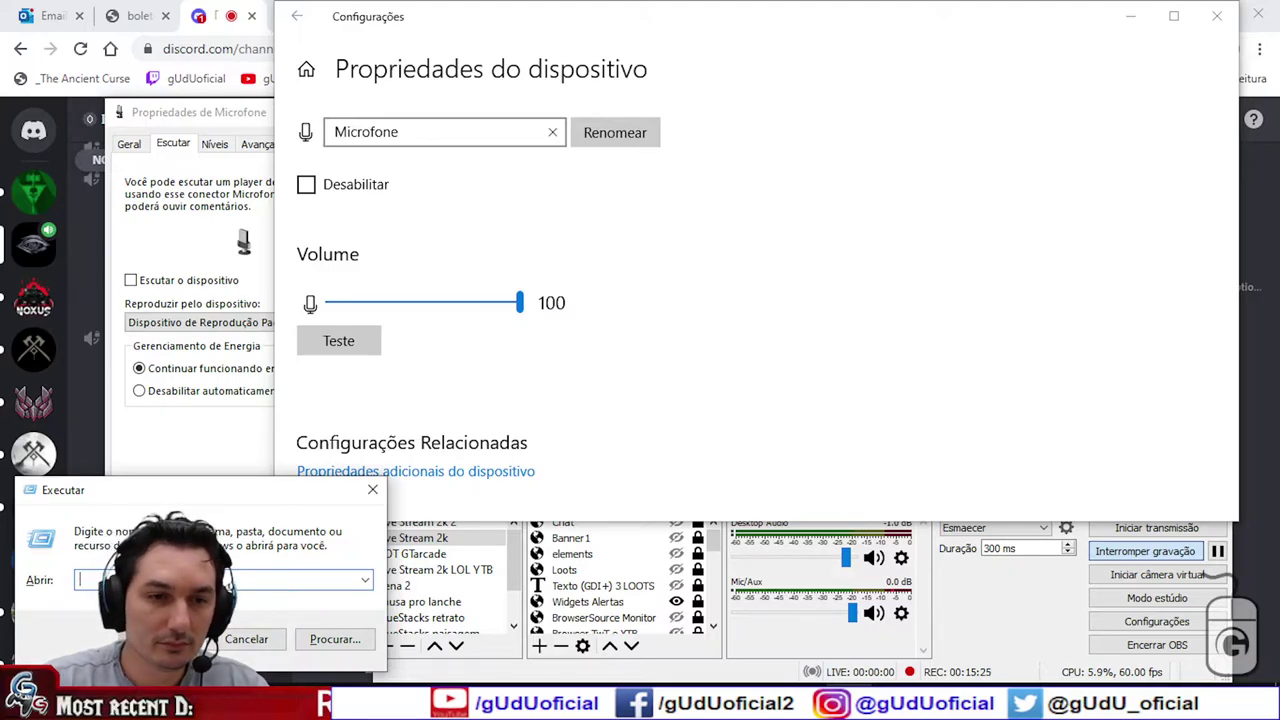
# Step: Enter short random letters such as "dsad" and "wc" in the Run dialog to test the sound of individual keystrokes
pyautogui.write('dsad')
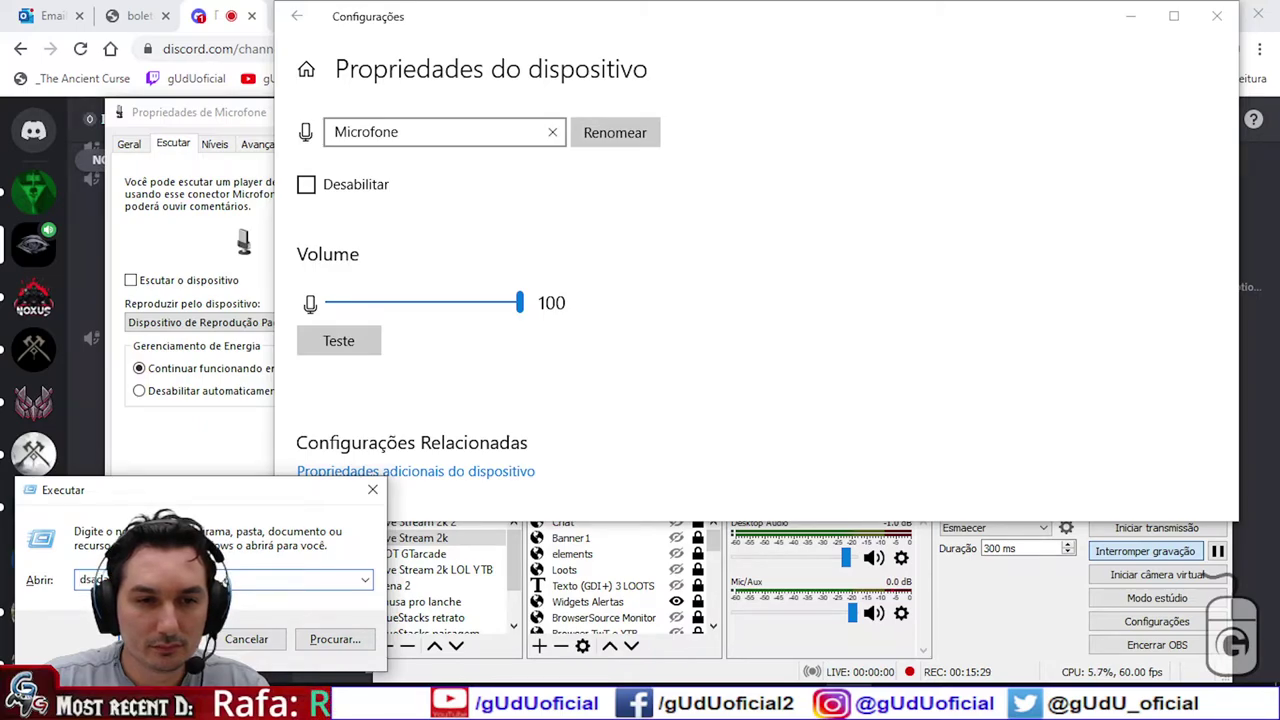
pyautogui.press('BackSpace')
pyautogui.press('BackSpace')
pyautogui.press('BackSpace')
pyautogui.write('wc')
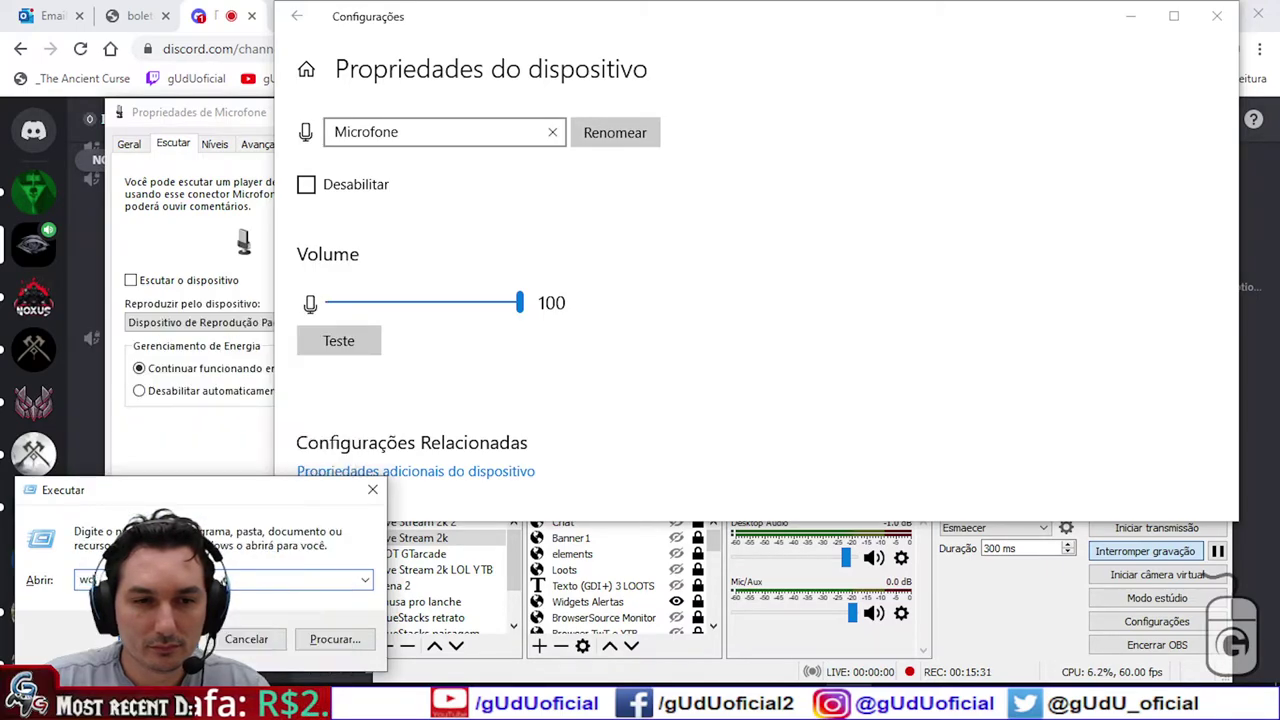
pyautogui.write('d')
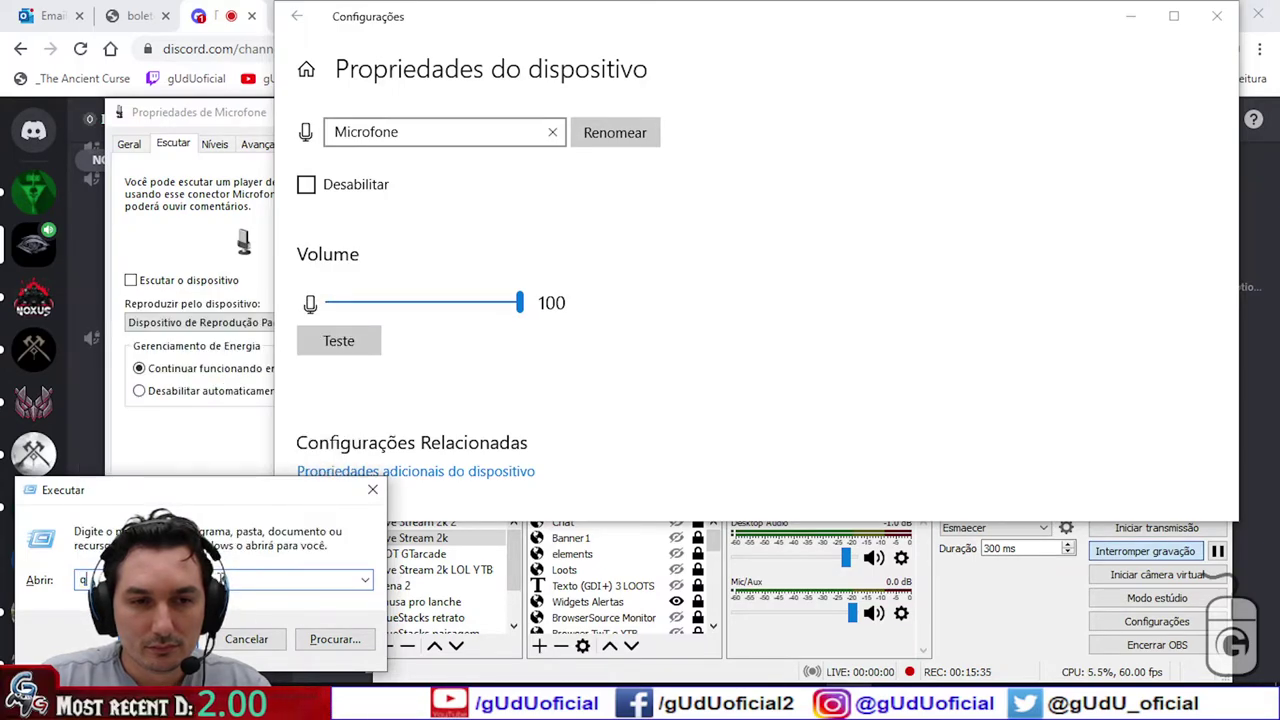
# Step: Try to run "curte" from the Run dialog, close the error and the dialog, and switch back to OBS
pyautogui.write('d')
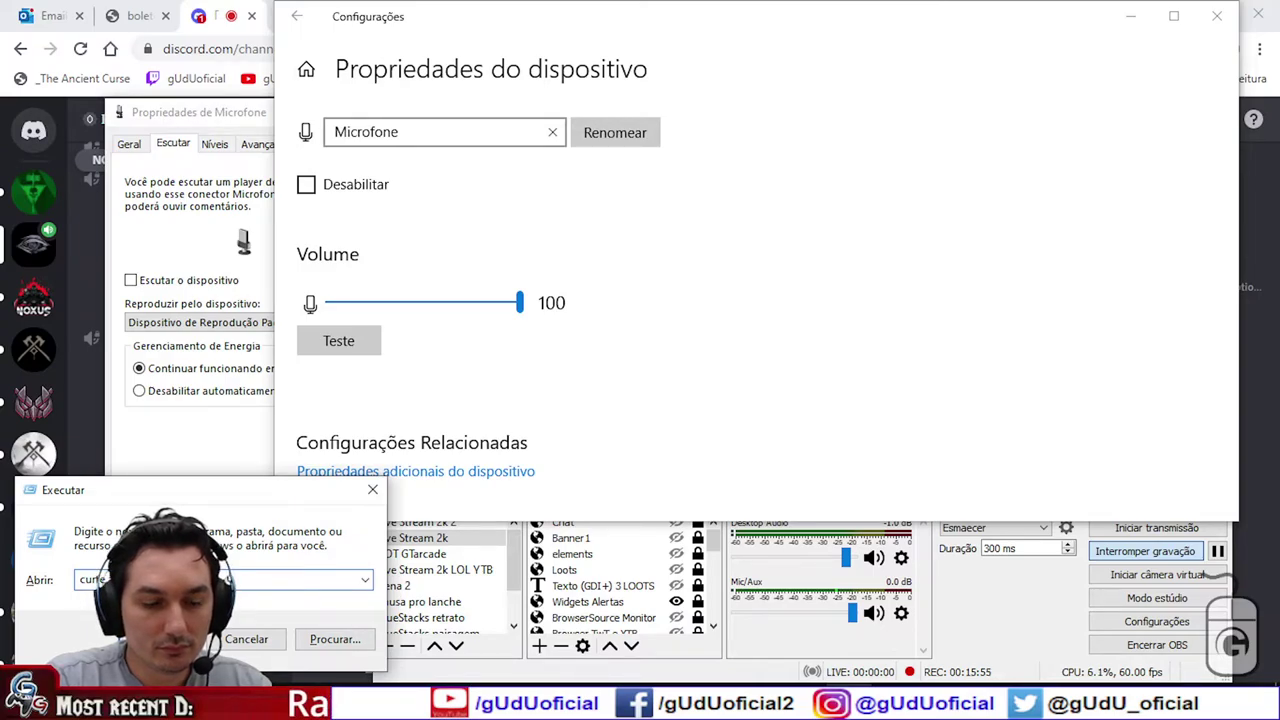
pyautogui.press('Return')
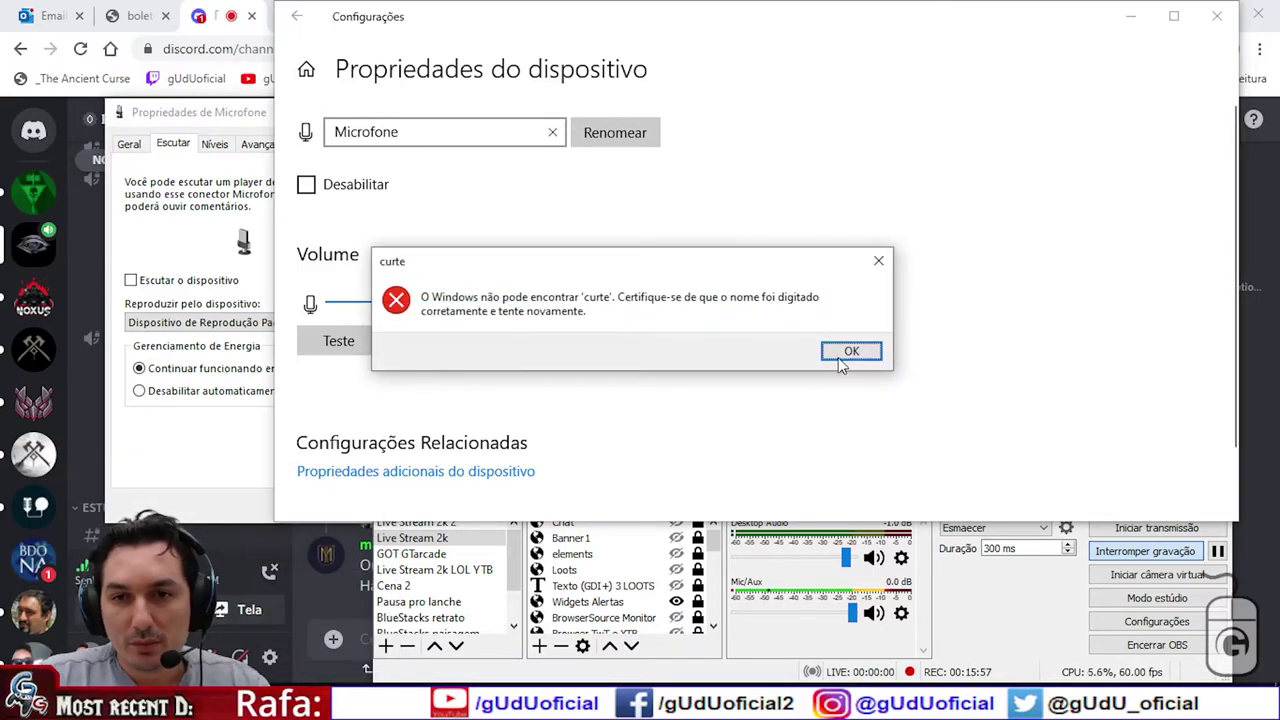
pyautogui.press('Return')
pyautogui.click(262, 645)
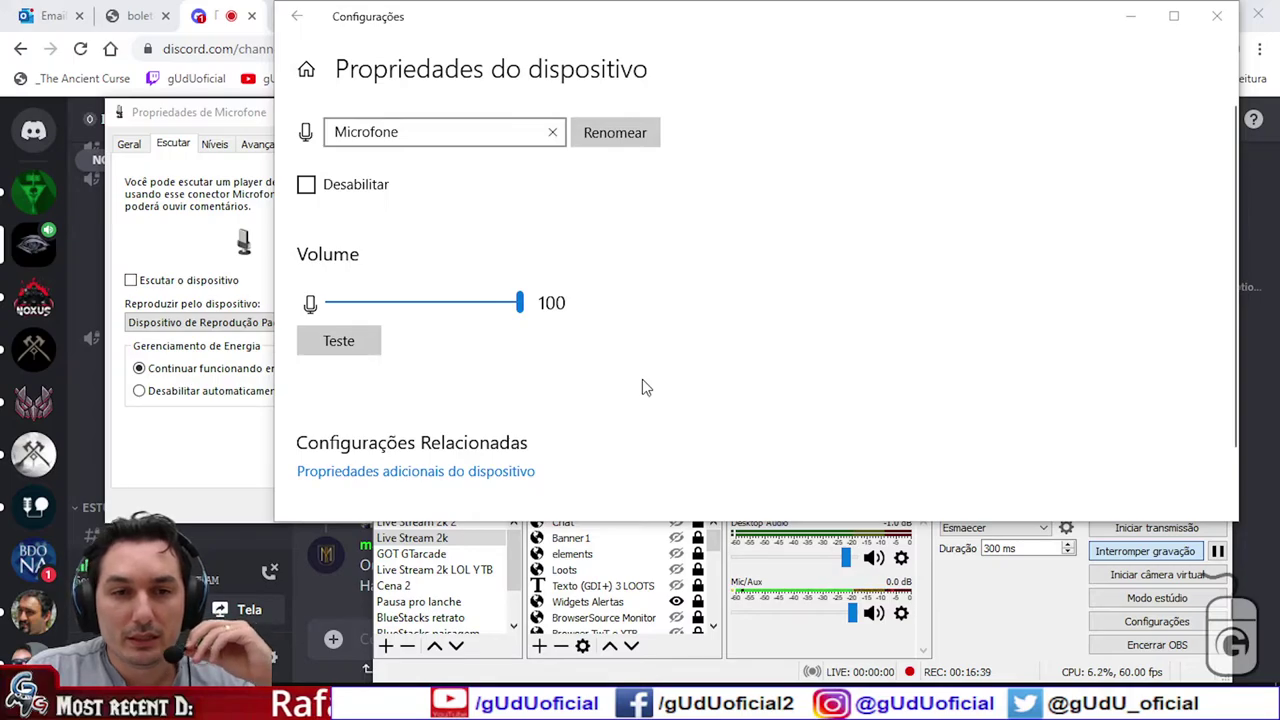
pyautogui.click(990, 617)
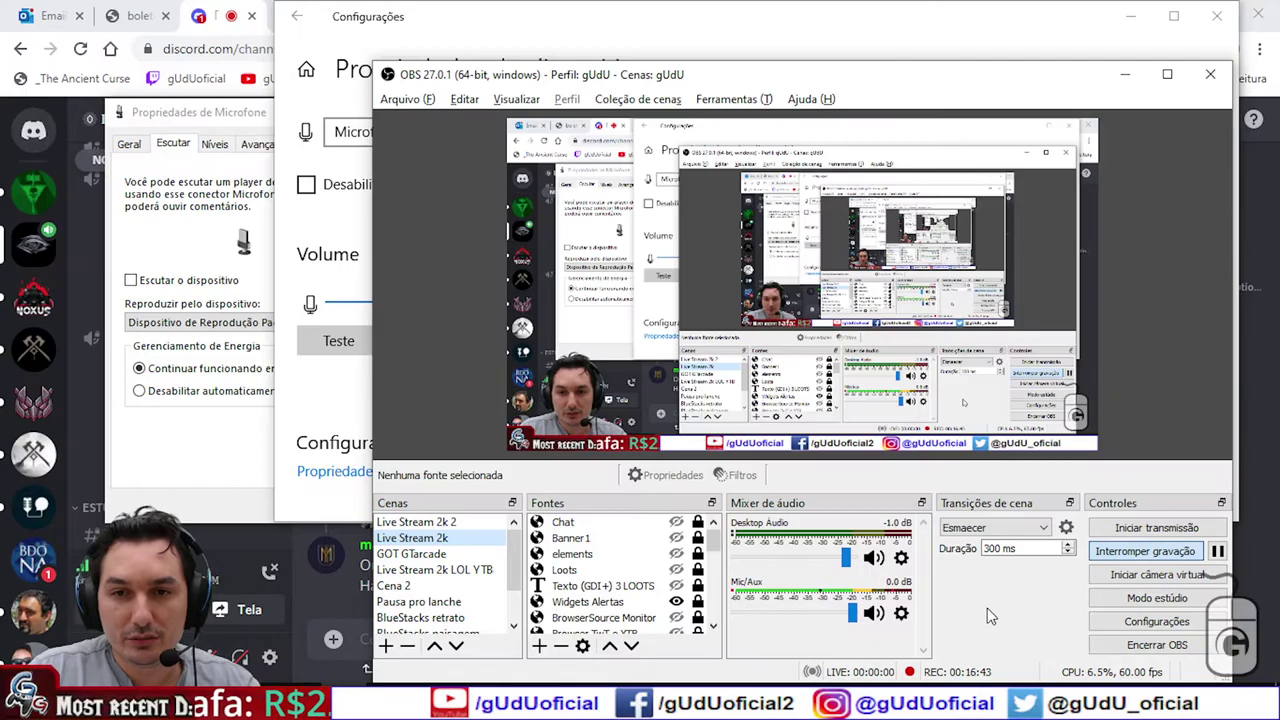